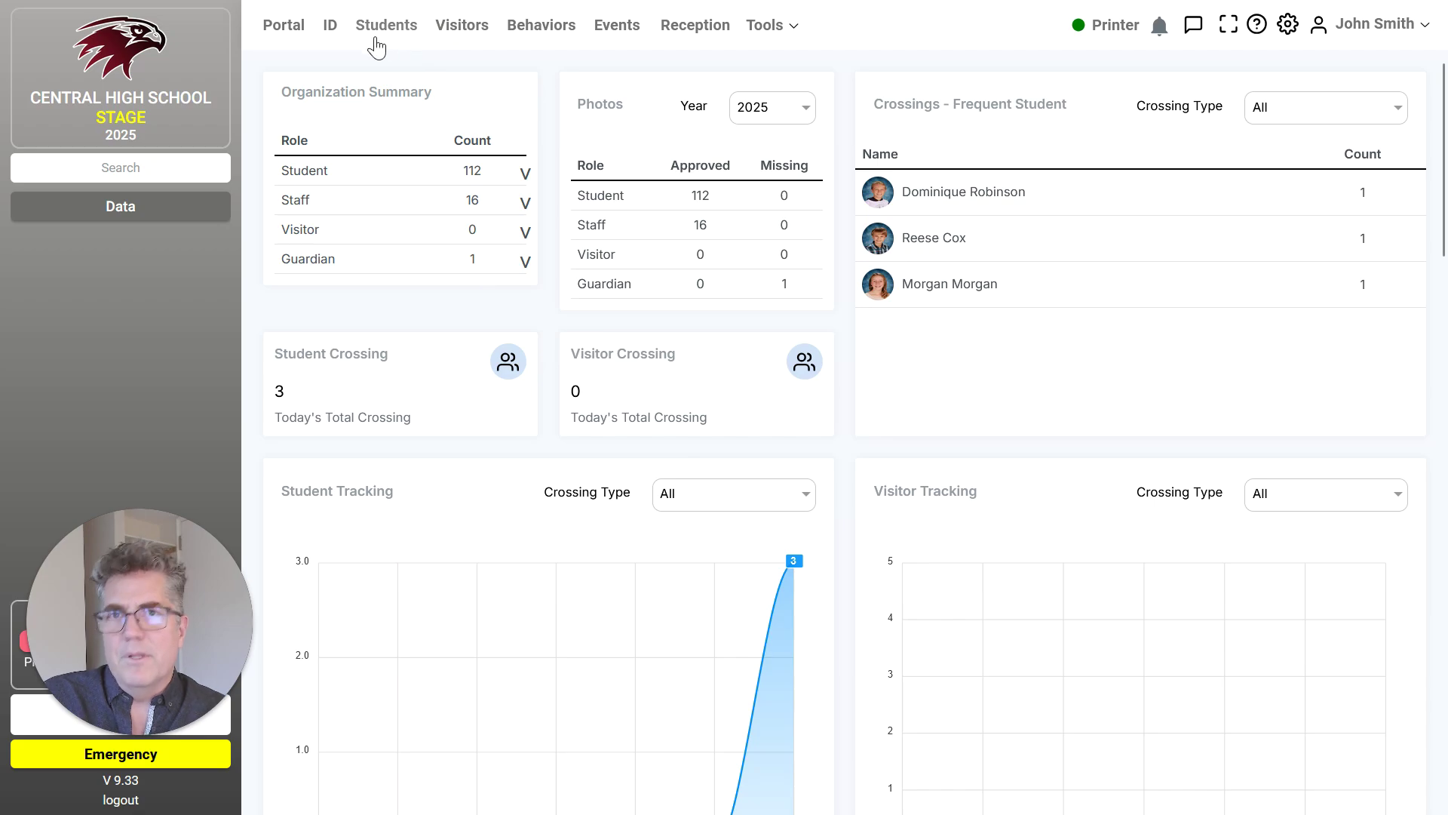
Step: Go from the dashboard to the ID Essentials page using ID in the top navigation
{"action": "left_click", "coordinate": [326, 32]}
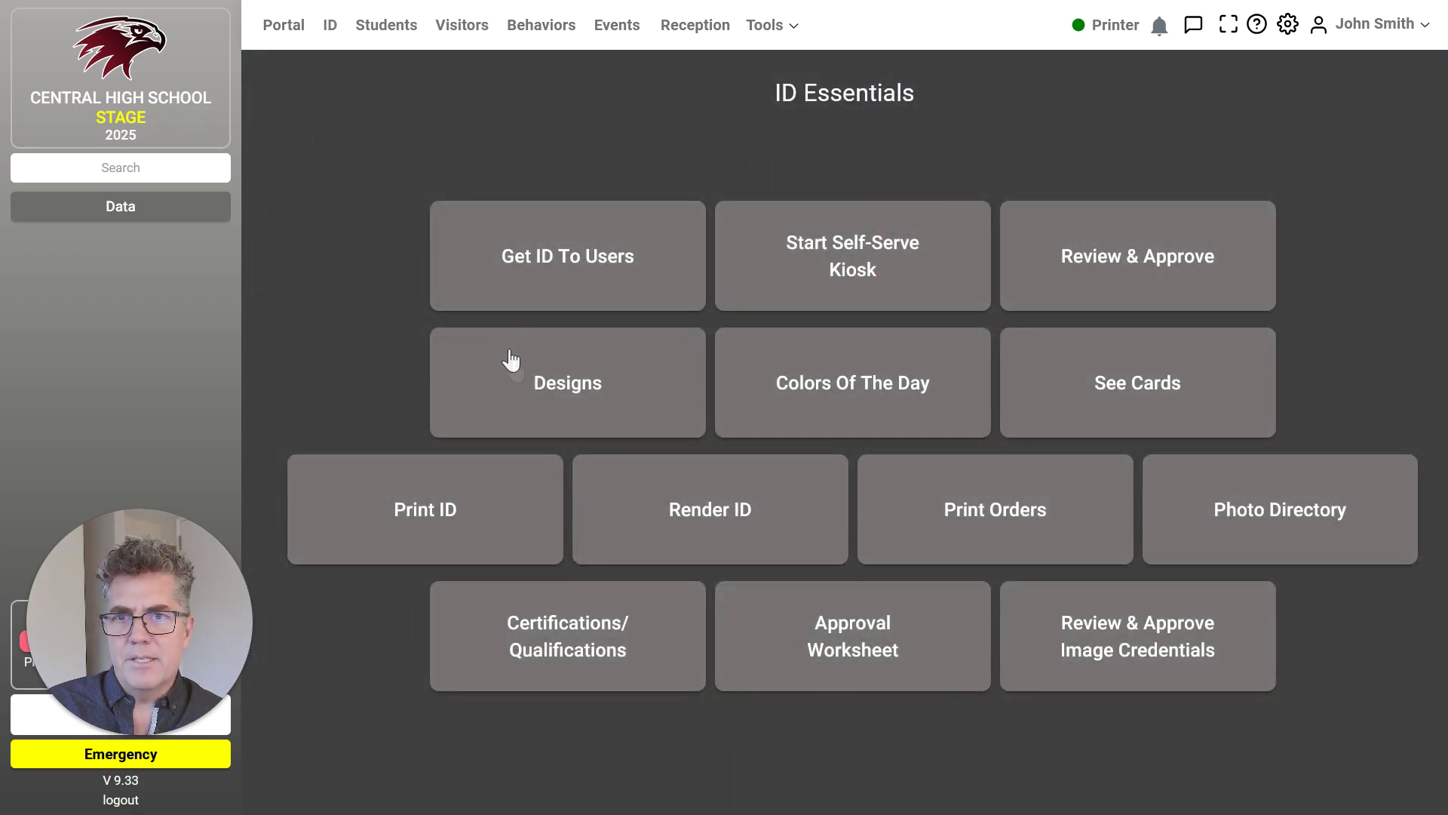
Step: In Print ID, filter the output list by content 1234 and print that student's ID card
{"action": "left_click", "coordinate": [372, 540]}
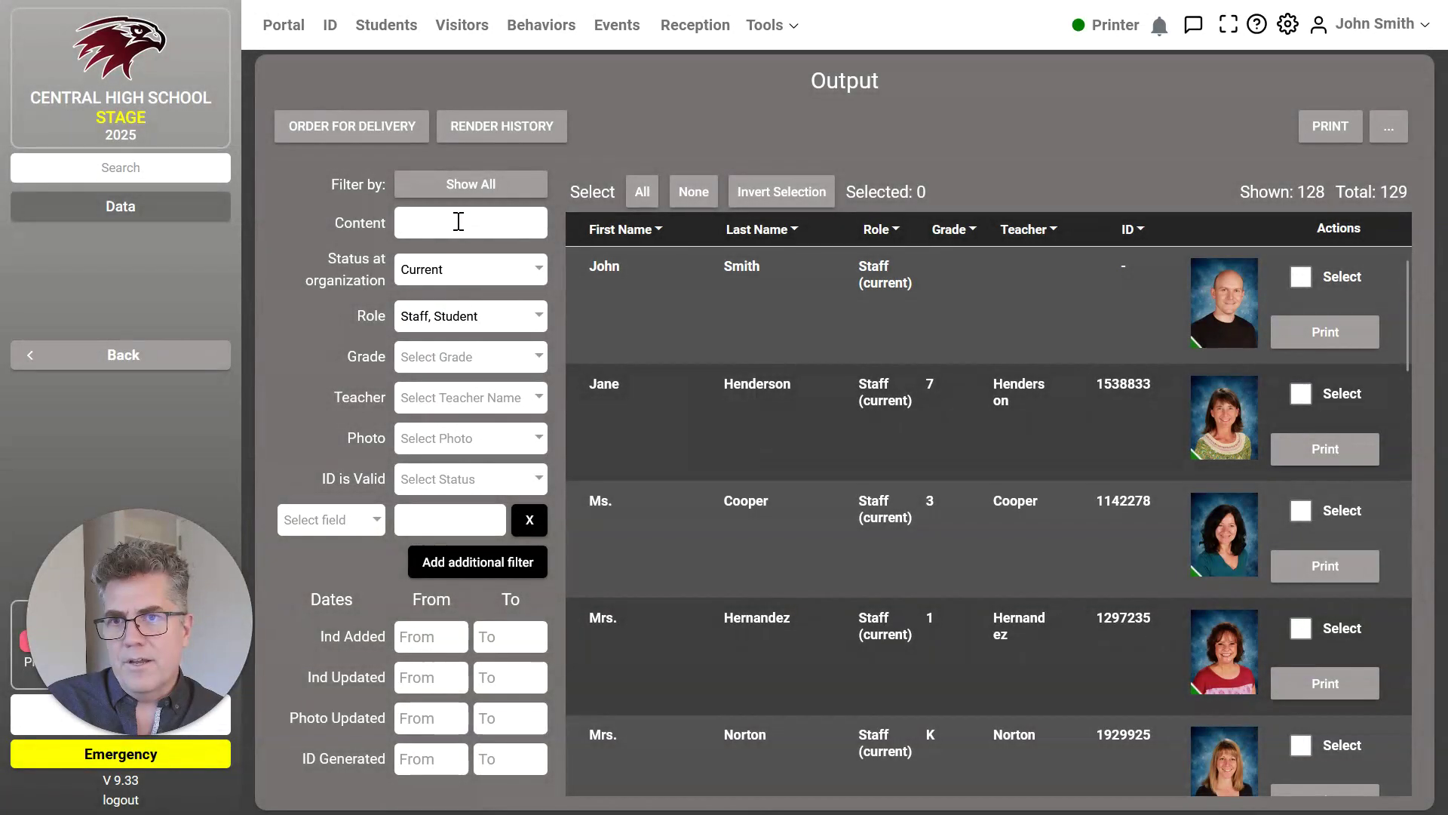
{"action": "left_click", "coordinate": [460, 221]}
{"action": "type", "text": "1234"}
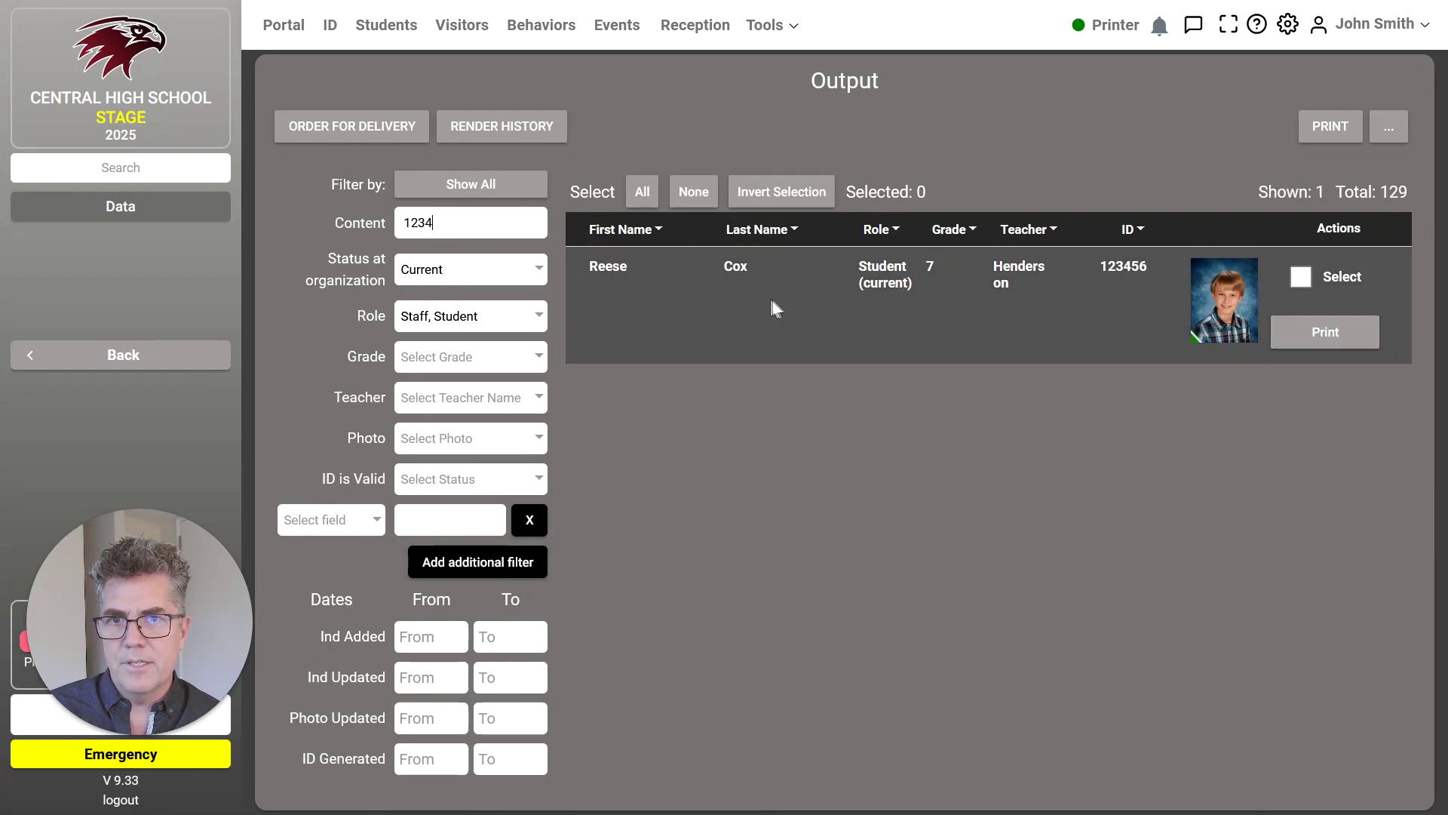
{"action": "left_click", "coordinate": [1346, 338]}
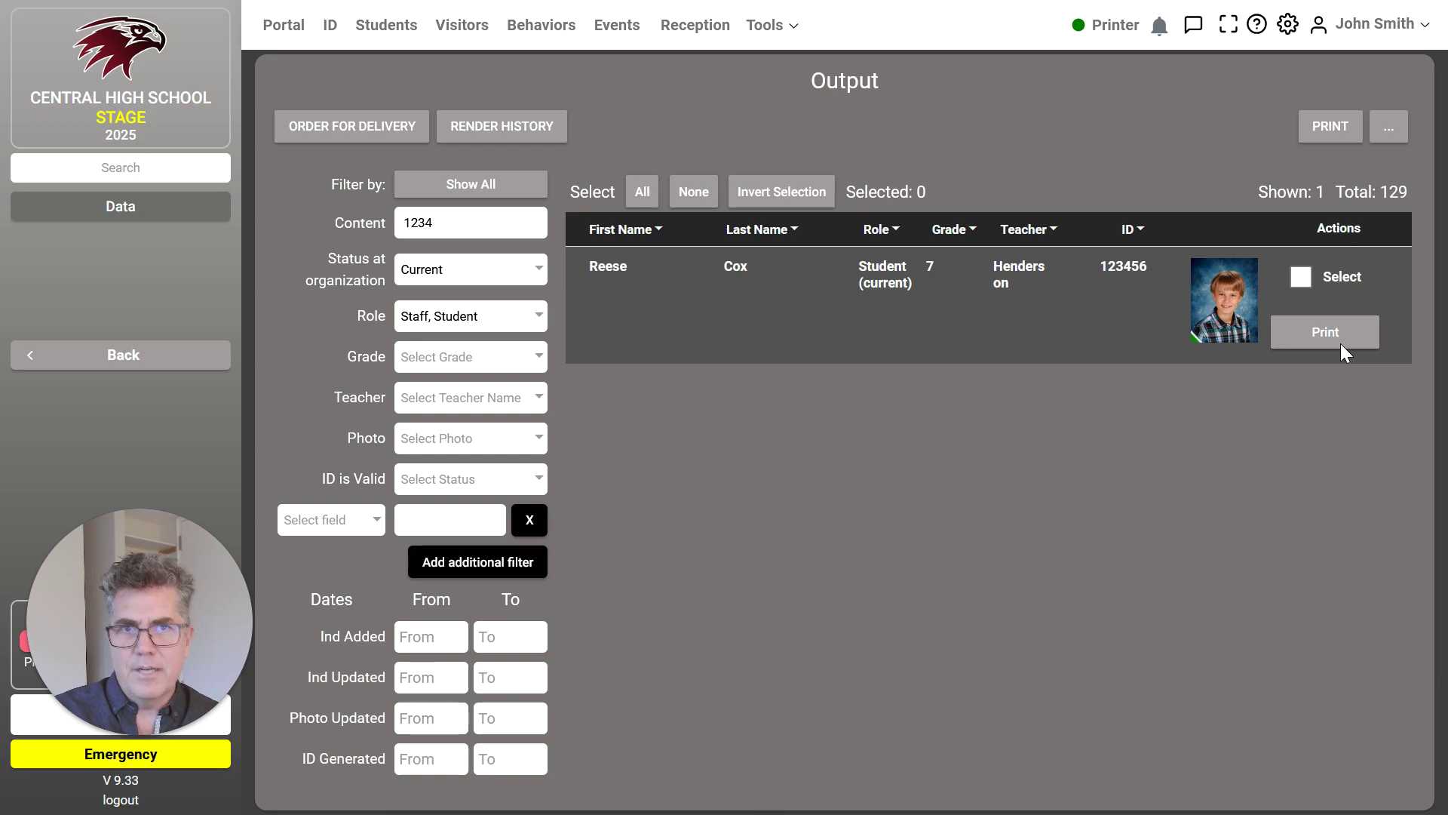
Step: Switch this device's printing method to Browser, keeping ID Printing, then return to the output list
{"action": "left_click", "coordinate": [1105, 29]}
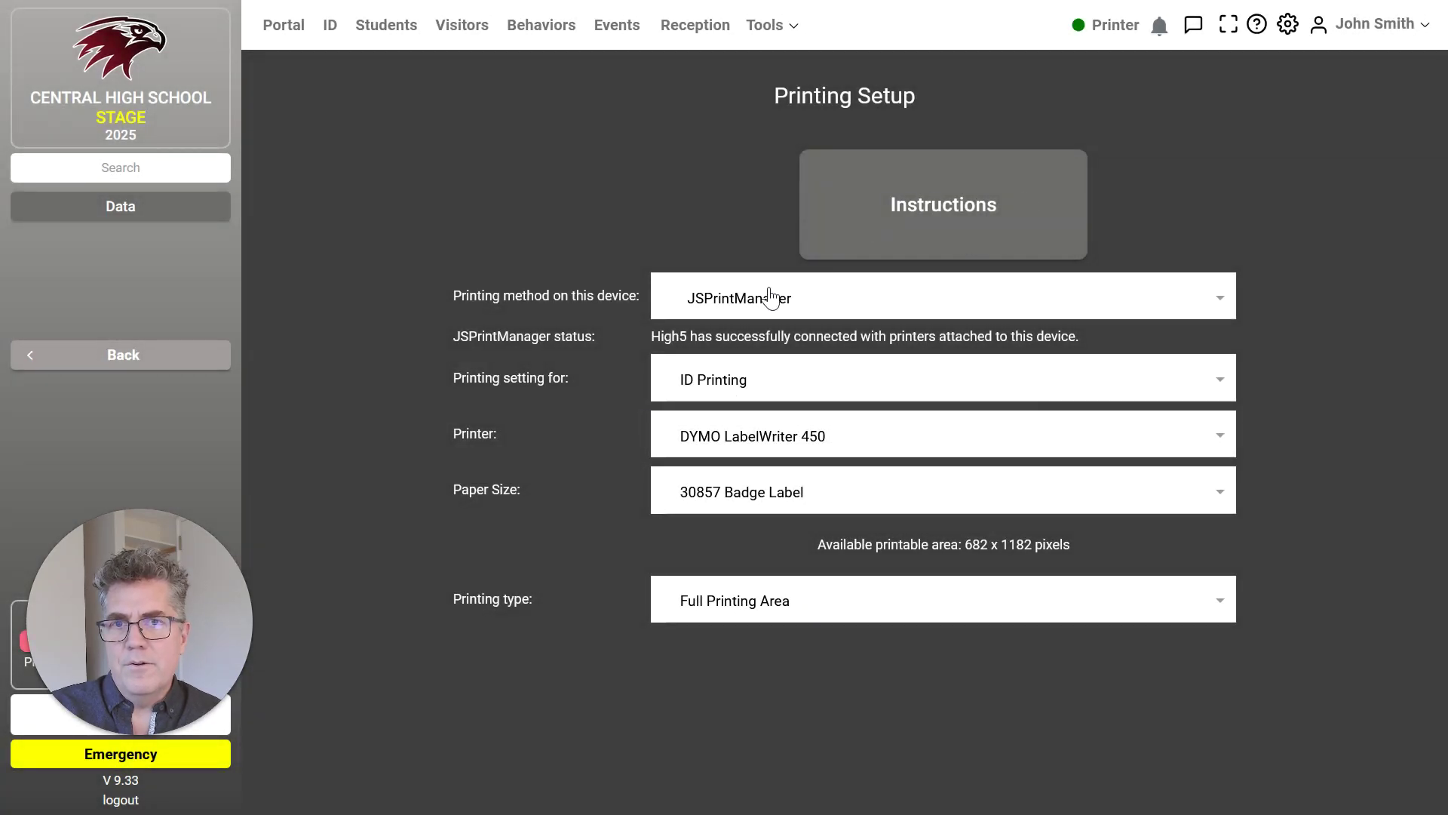
{"action": "left_click", "coordinate": [728, 307]}
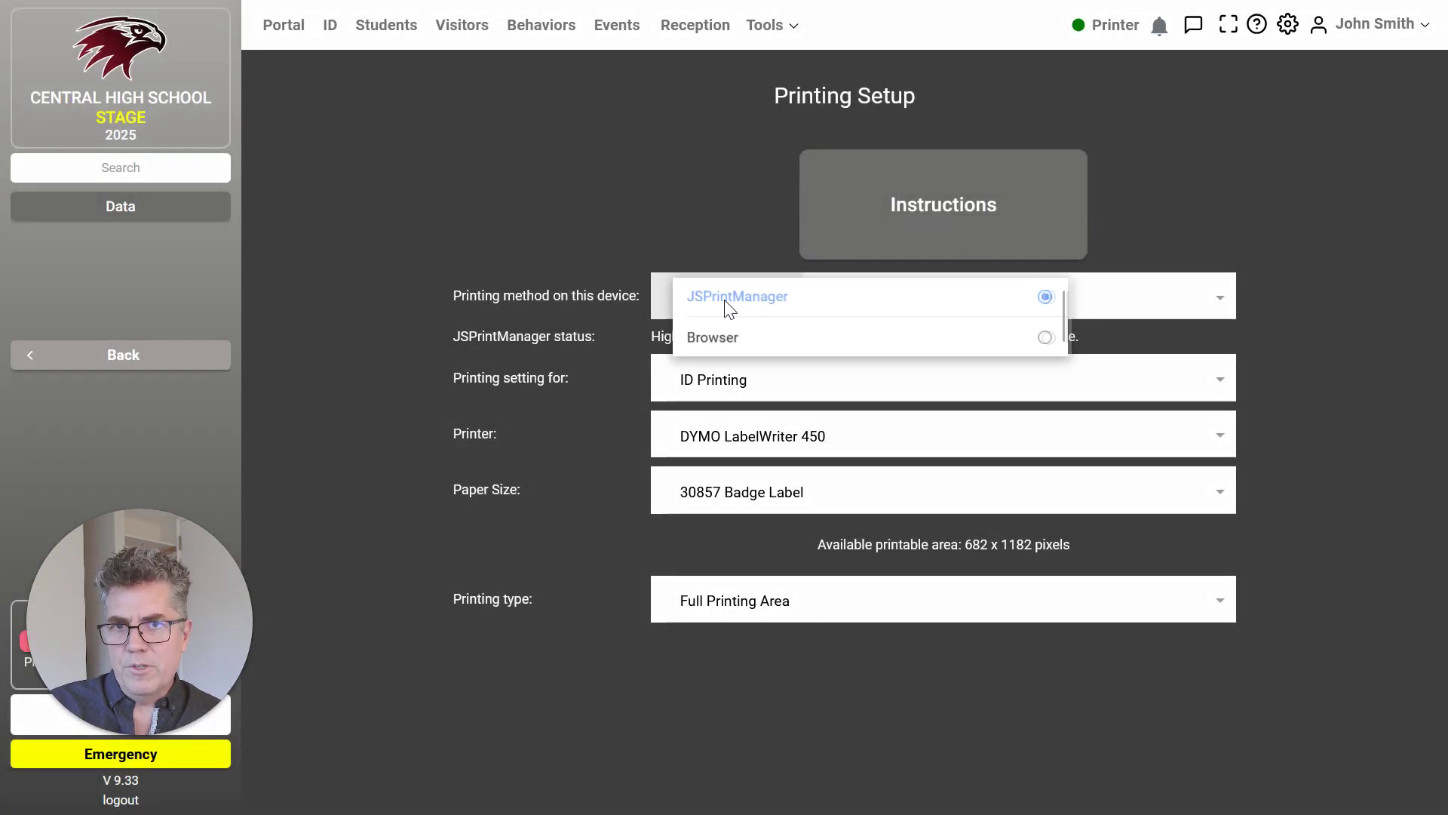
{"action": "left_click", "coordinate": [713, 343]}
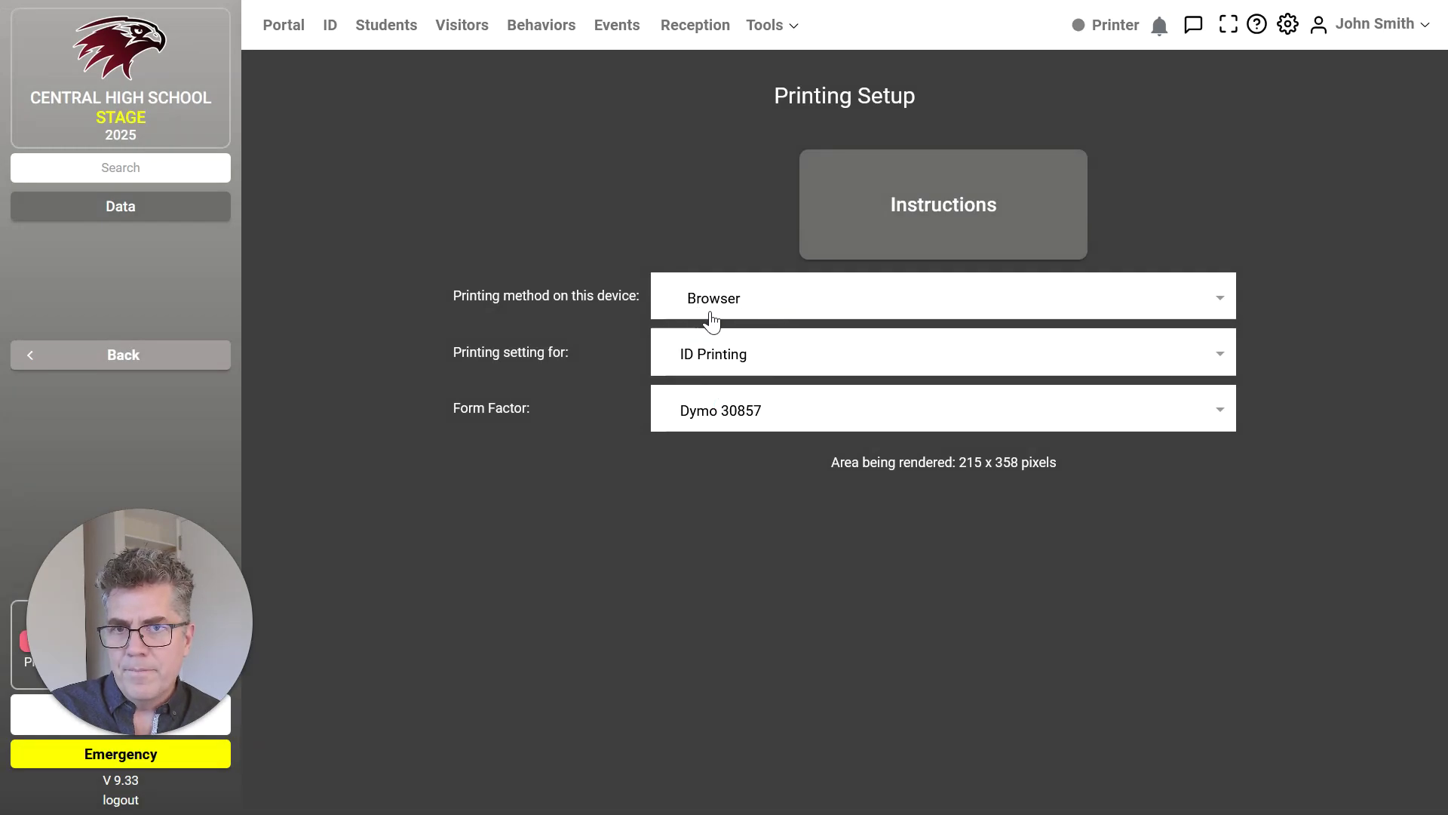
{"action": "left_click", "coordinate": [710, 365]}
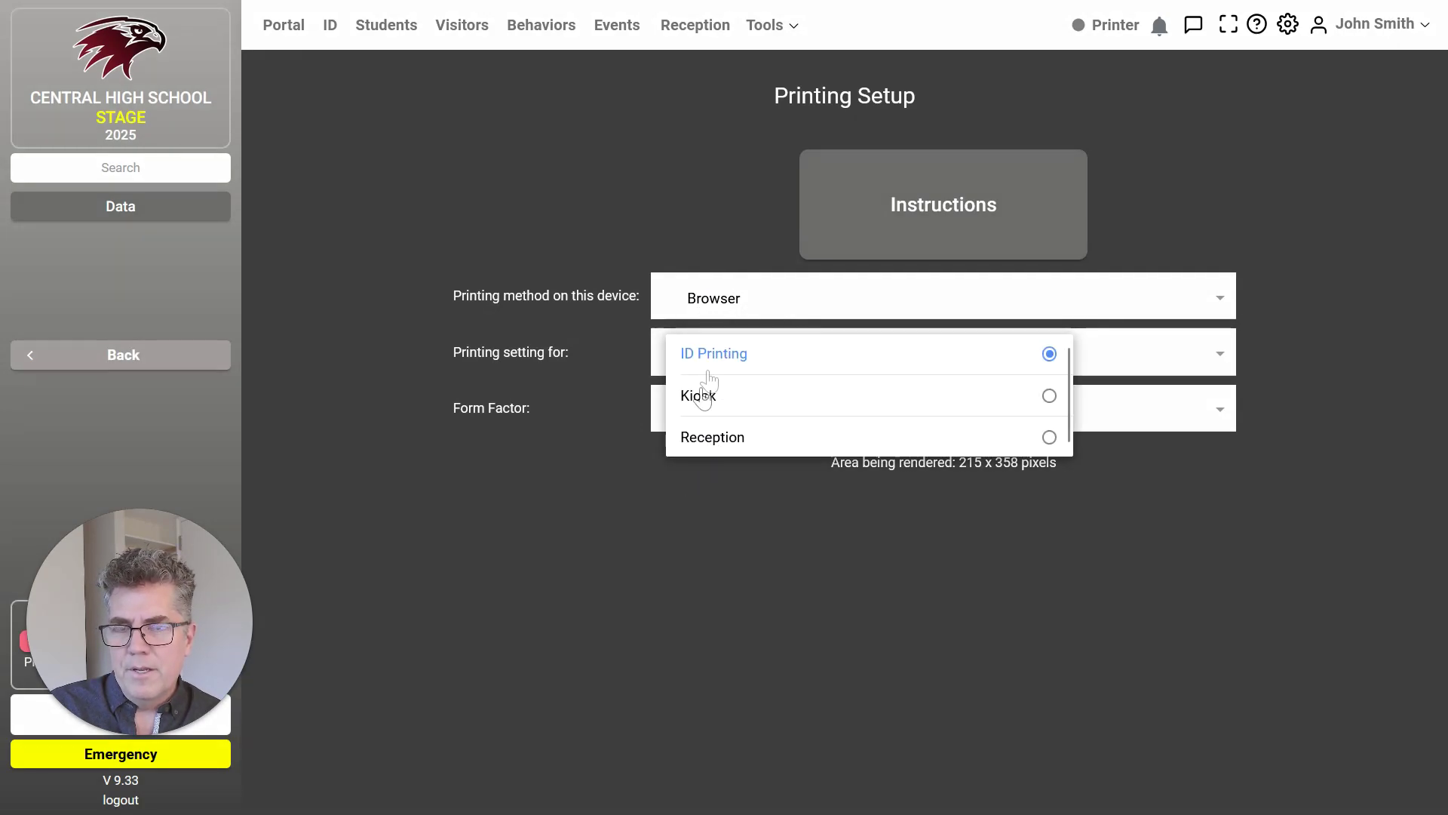
{"action": "left_click", "coordinate": [561, 476]}
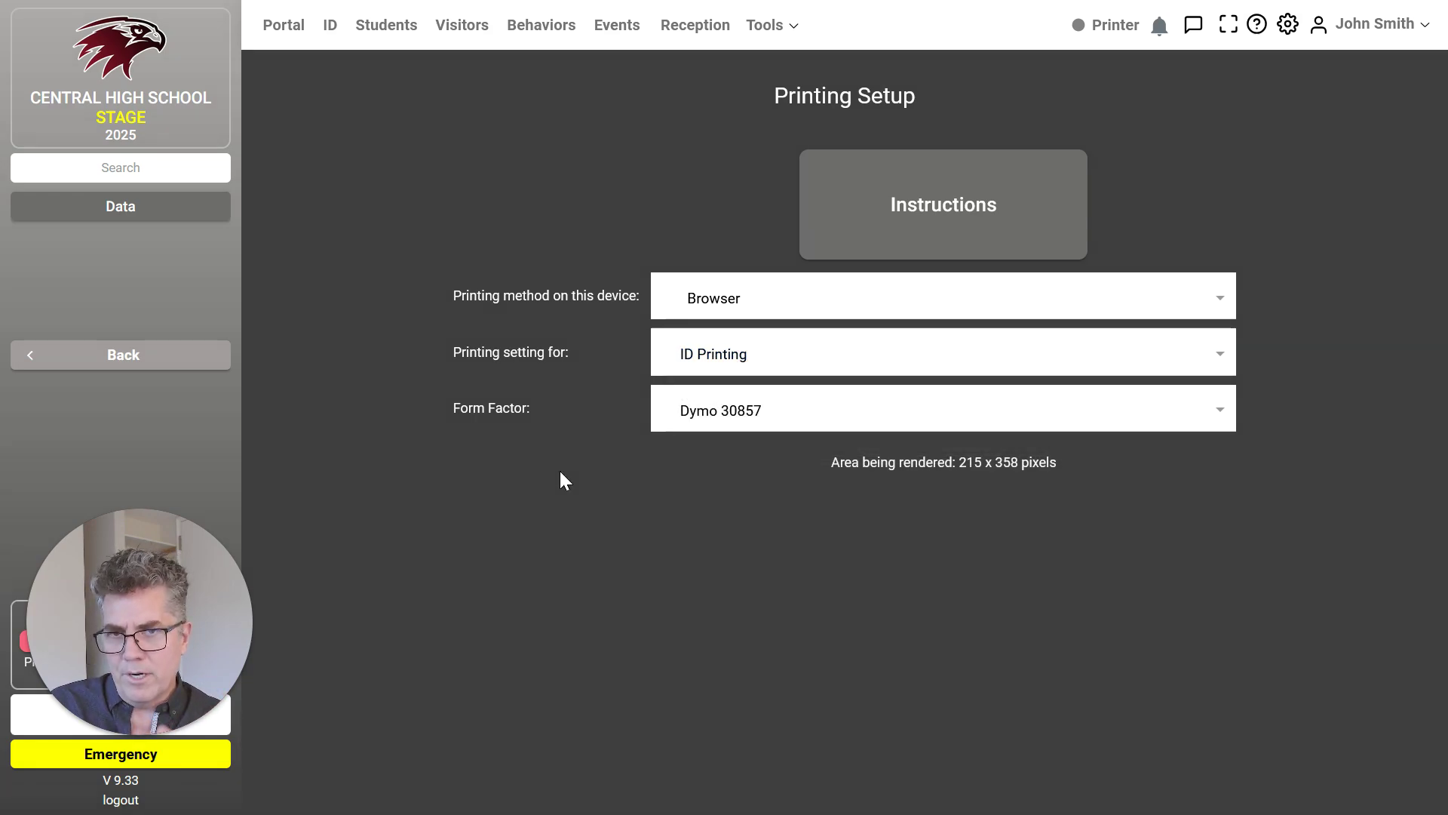
{"action": "left_click", "coordinate": [737, 359]}
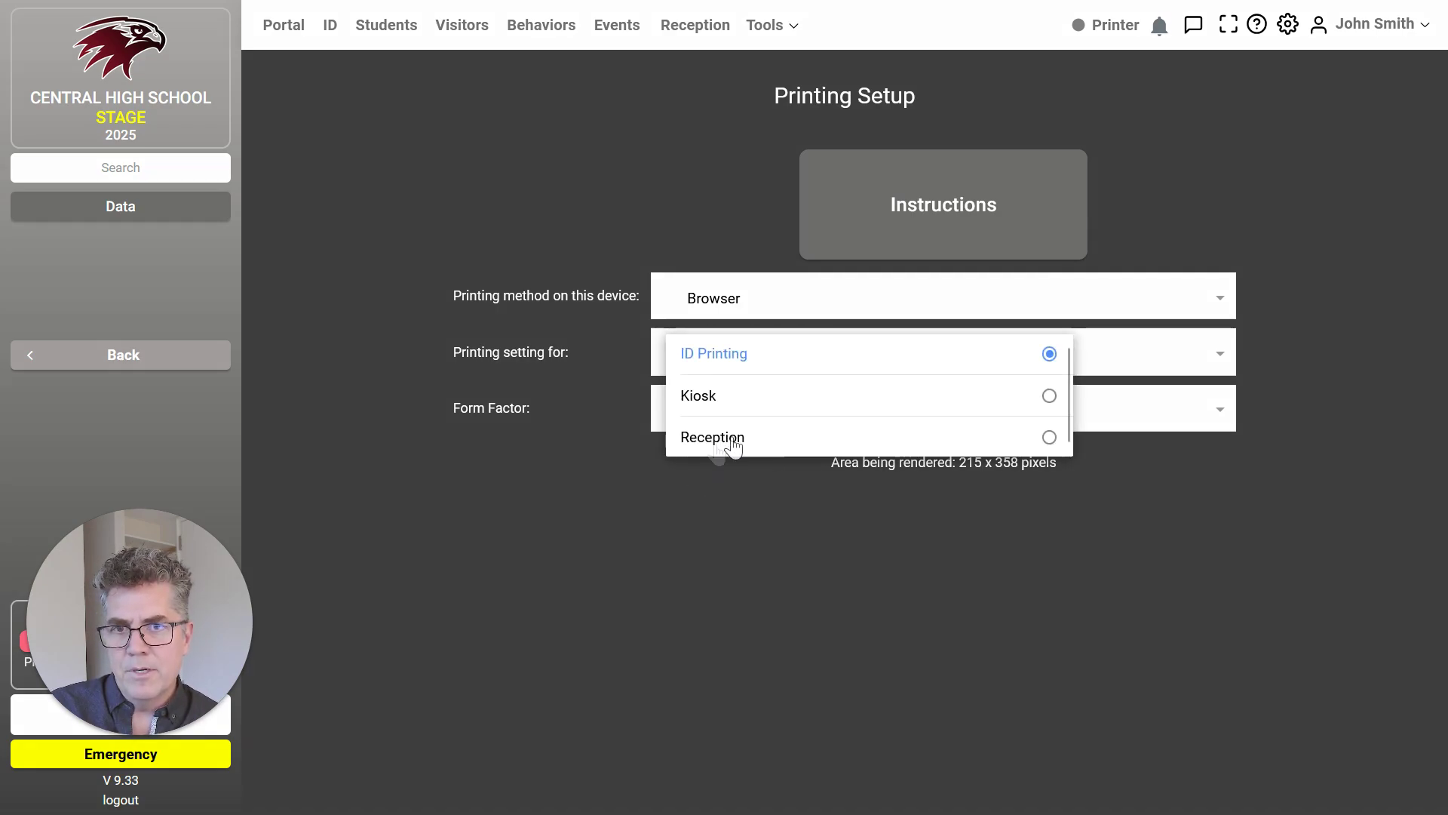
{"action": "left_click", "coordinate": [498, 543]}
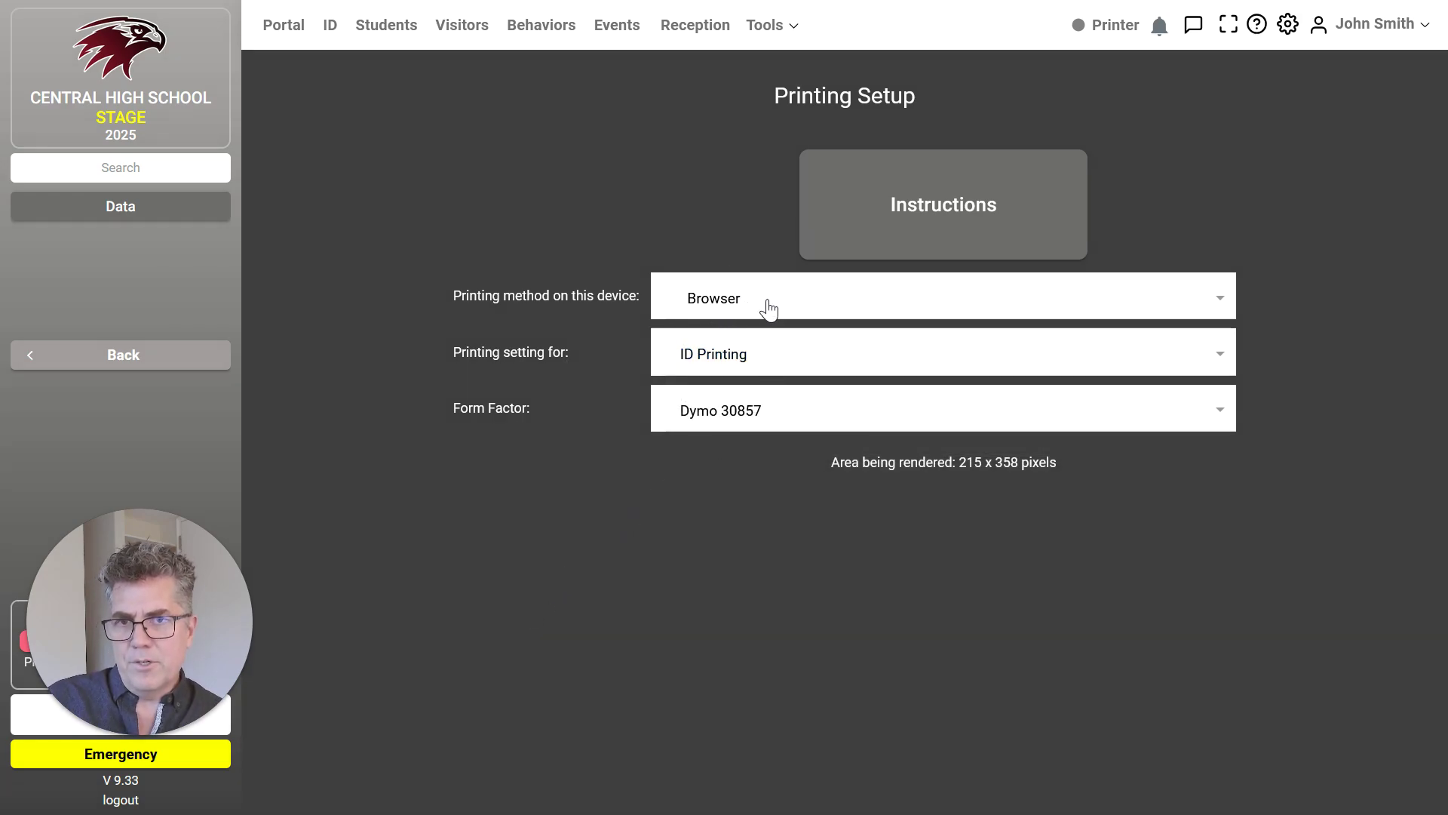
{"action": "left_click", "coordinate": [119, 366]}
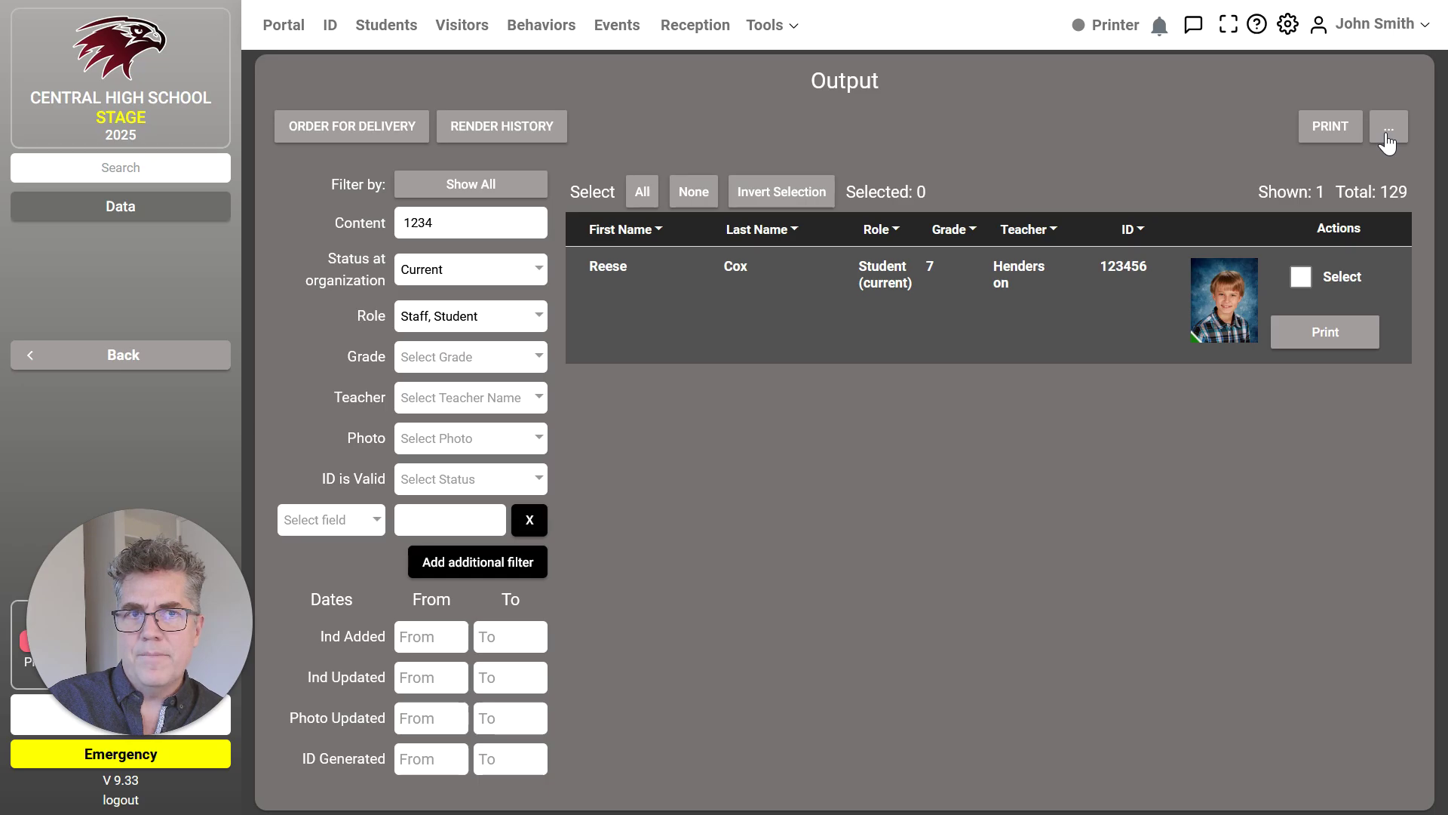
{"action": "left_click", "coordinate": [1388, 130]}
Step: Select the student's row and start generating the print of the selected ID card
{"action": "left_click", "coordinate": [819, 485]}
{"action": "left_click", "coordinate": [1300, 277]}
{"action": "left_click", "coordinate": [1387, 127]}
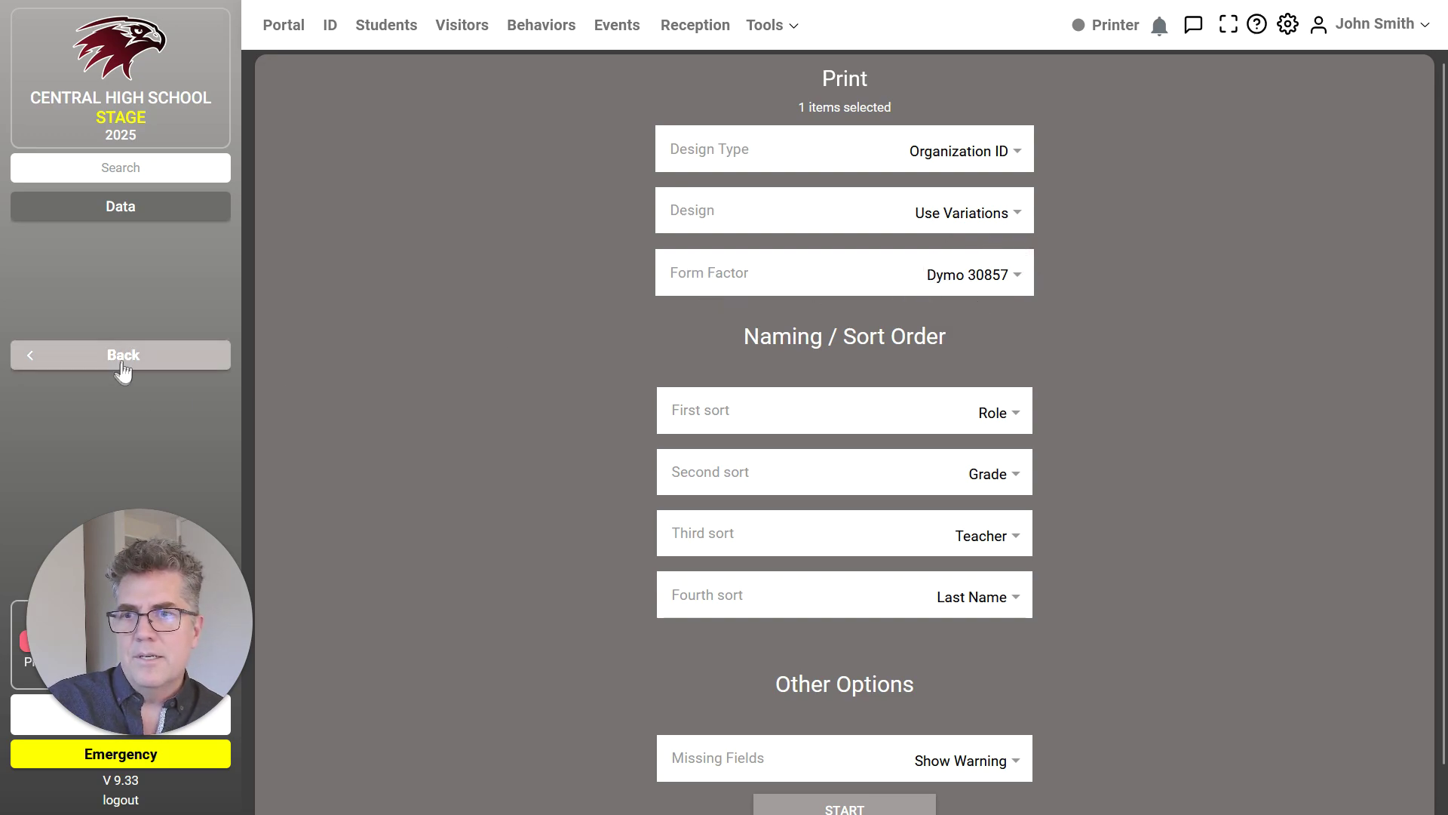
{"action": "scroll", "coordinate": [679, 702], "scroll_direction": "down", "scroll_amount": 1}
{"action": "scroll", "coordinate": [835, 780], "scroll_direction": "up", "scroll_amount": 1}
{"action": "left_click", "coordinate": [836, 785]}
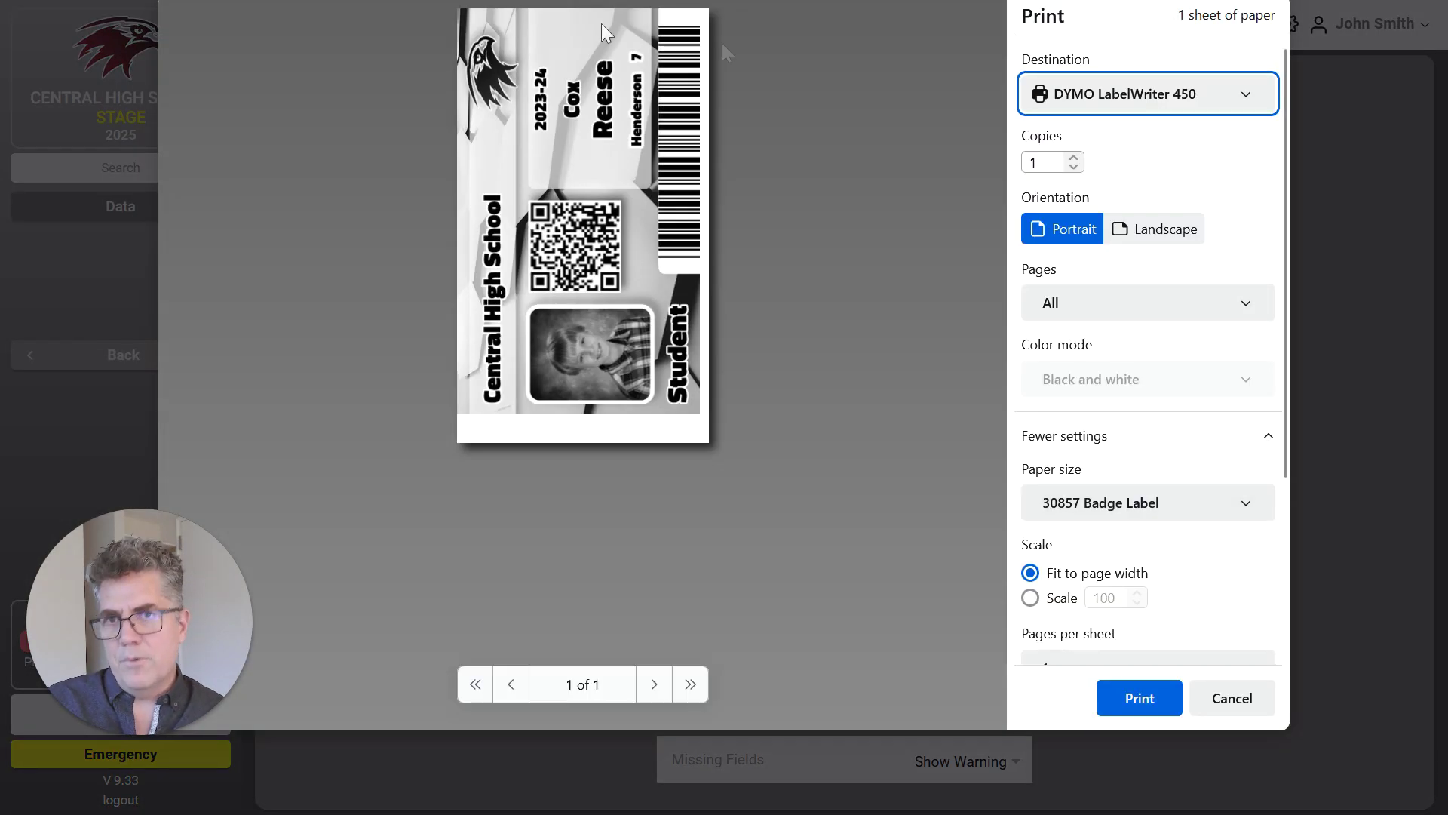
Step: Print the card on the DYMO LabelWriter 450 with 30857 Badge Label paper
{"action": "scroll", "coordinate": [1126, 301], "scroll_direction": "down", "scroll_amount": 3}
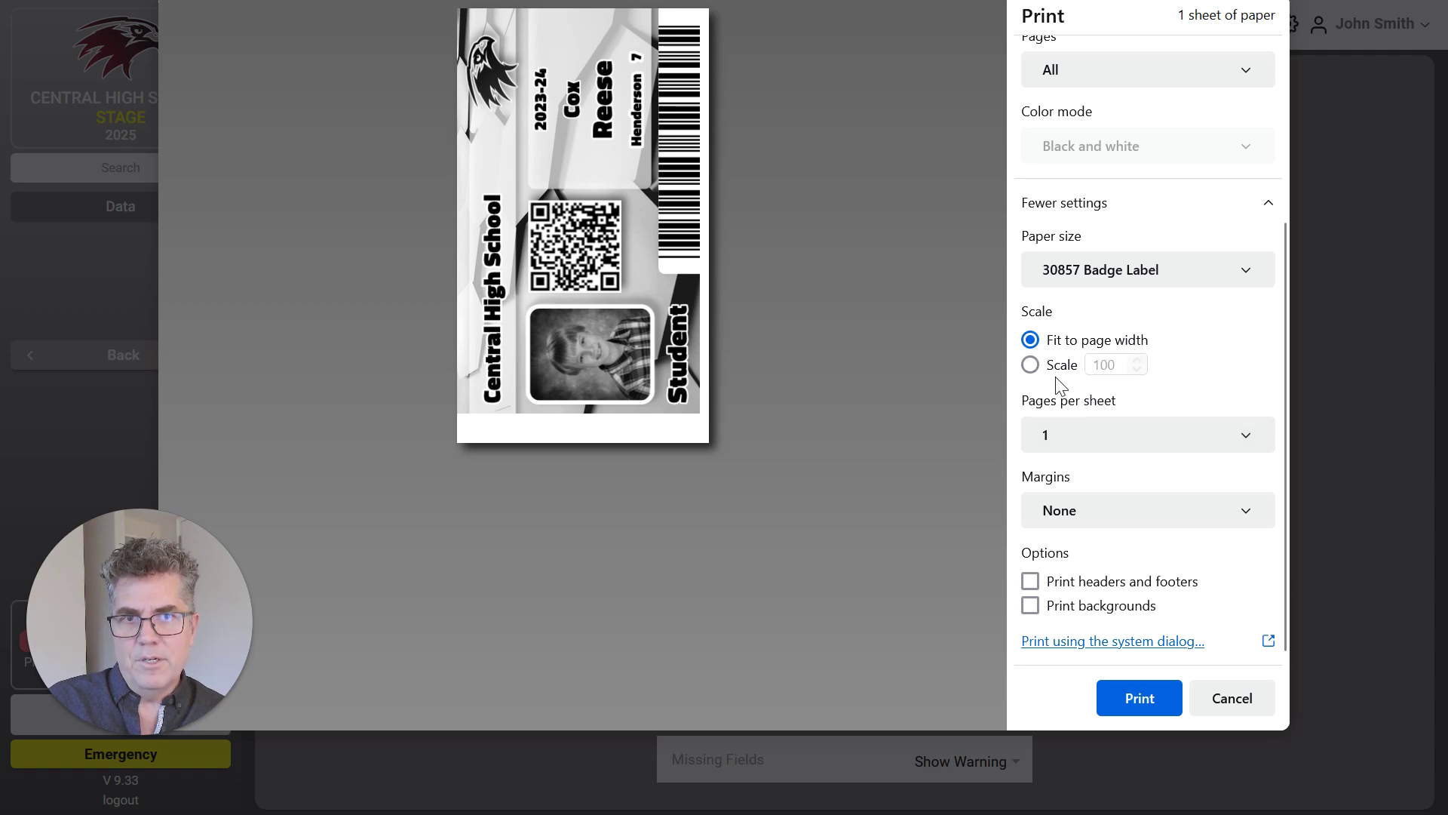
{"action": "left_click", "coordinate": [1100, 269]}
{"action": "left_click", "coordinate": [1102, 256]}
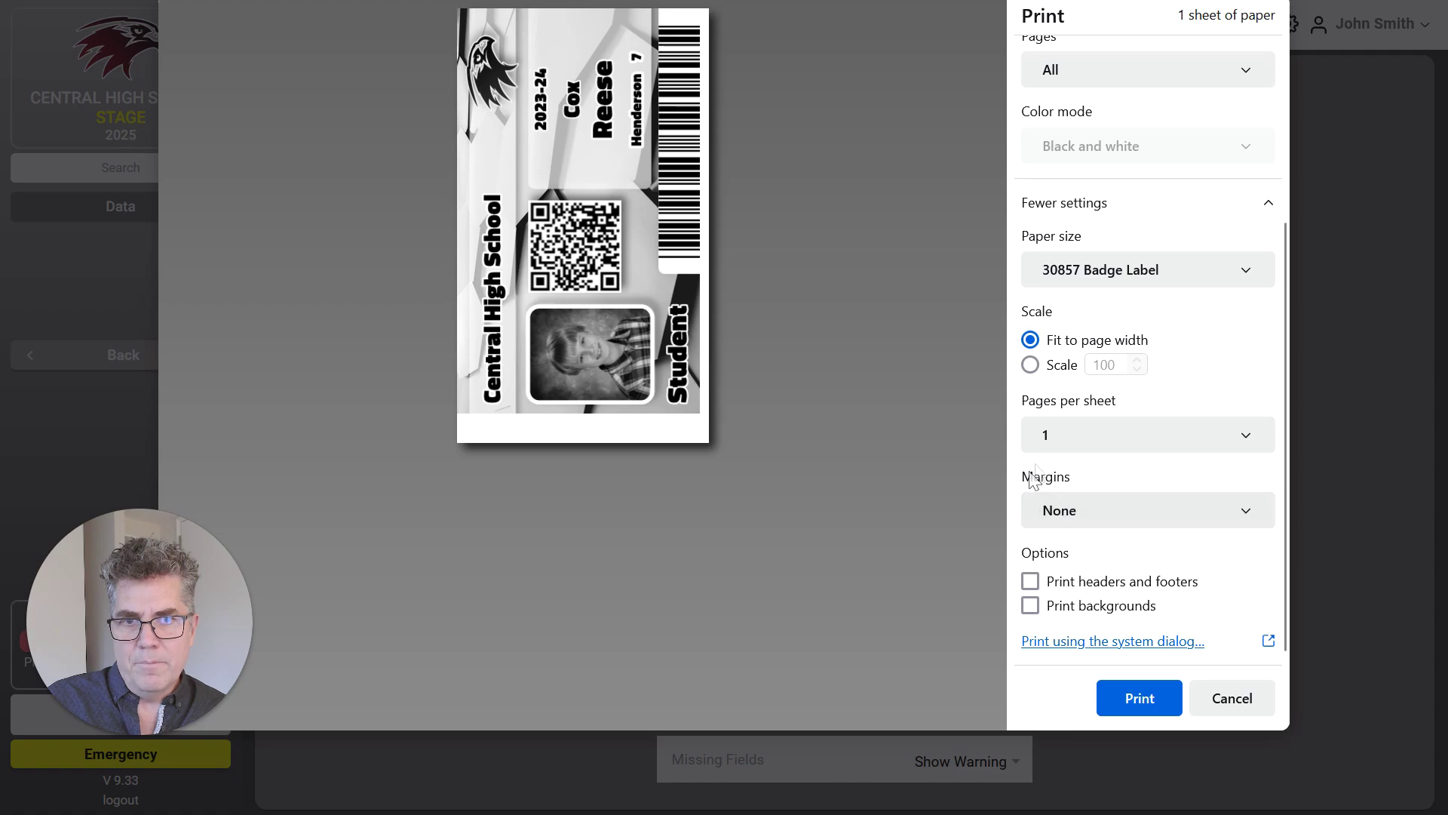
{"action": "left_click", "coordinate": [1137, 699]}
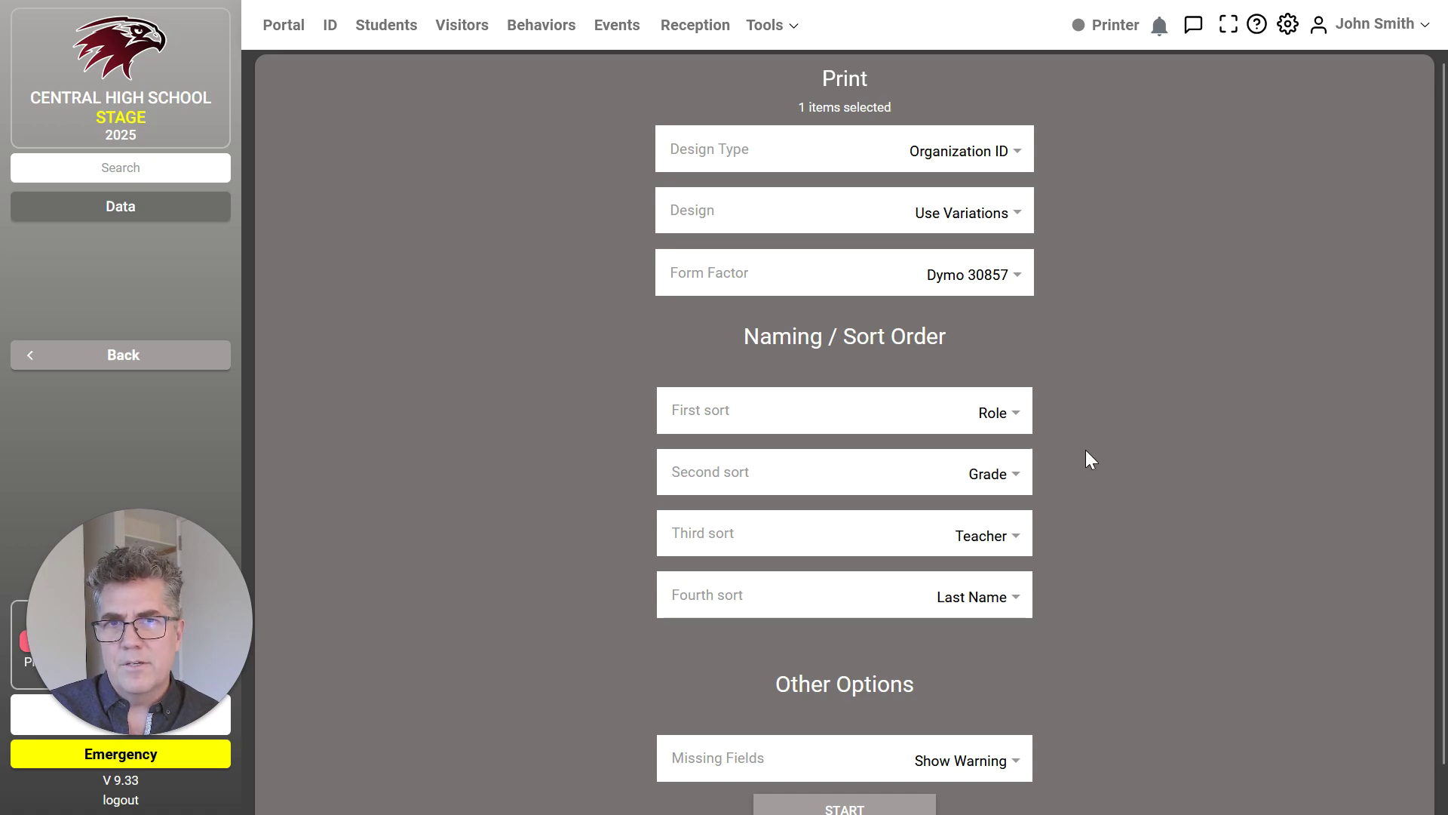
Step: Set JSPrintManager printing on Brother MFC-L2740DW series, Letter paper, Form Factor without resizing
{"action": "left_click", "coordinate": [1093, 30]}
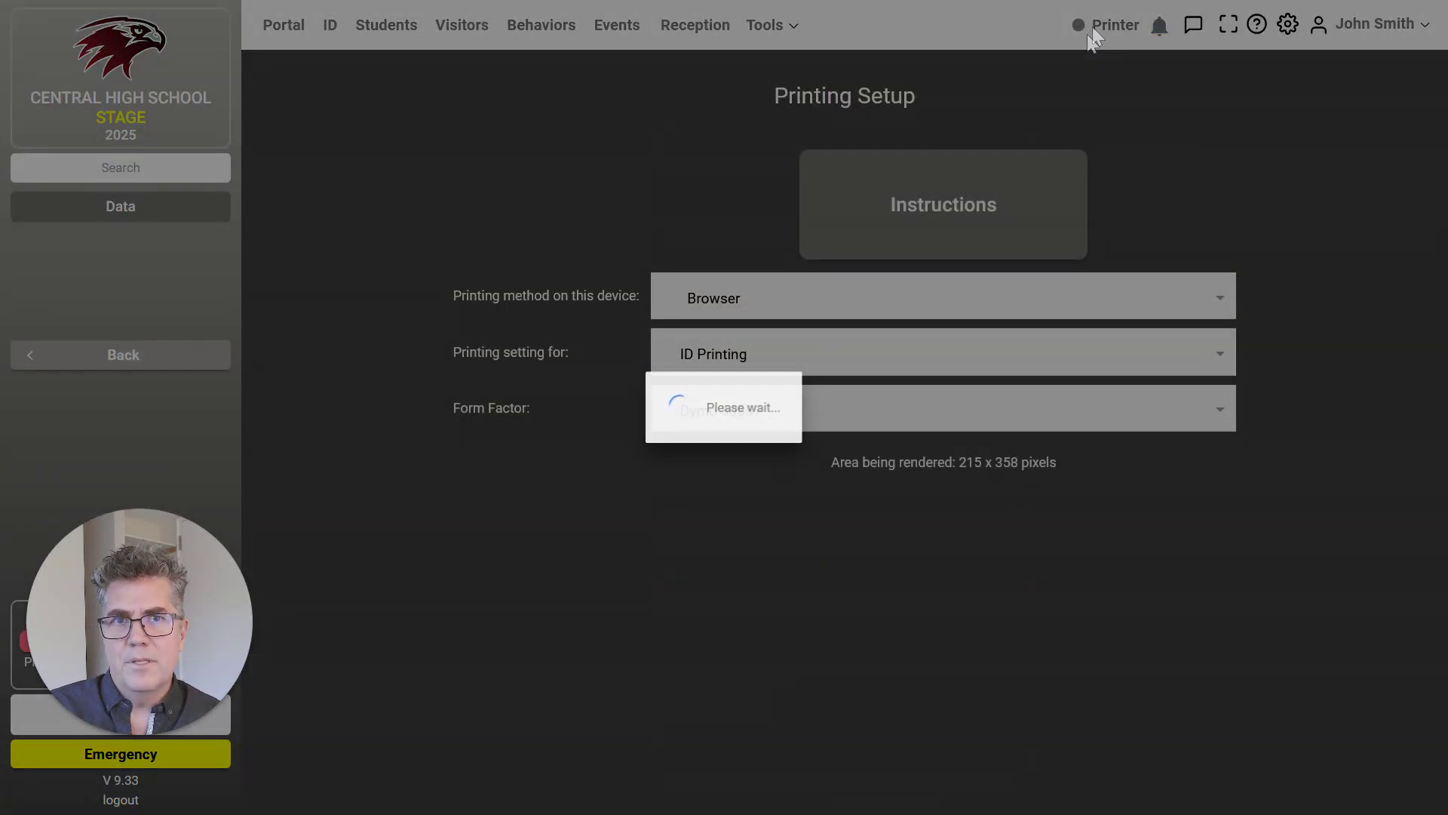
{"action": "left_click", "coordinate": [730, 311]}
{"action": "left_click", "coordinate": [730, 306]}
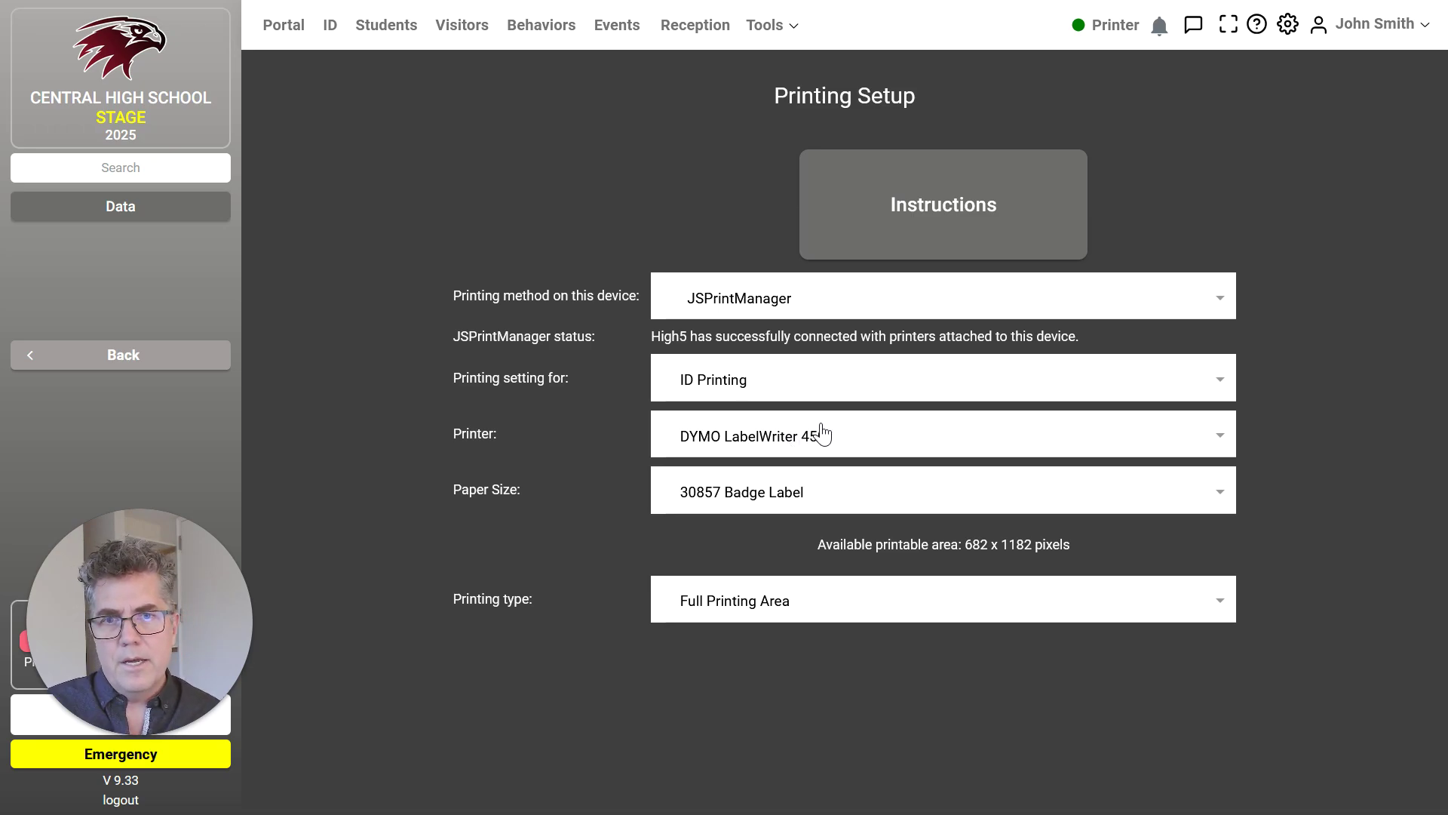
{"action": "left_click", "coordinate": [813, 445]}
{"action": "left_click", "coordinate": [708, 397]}
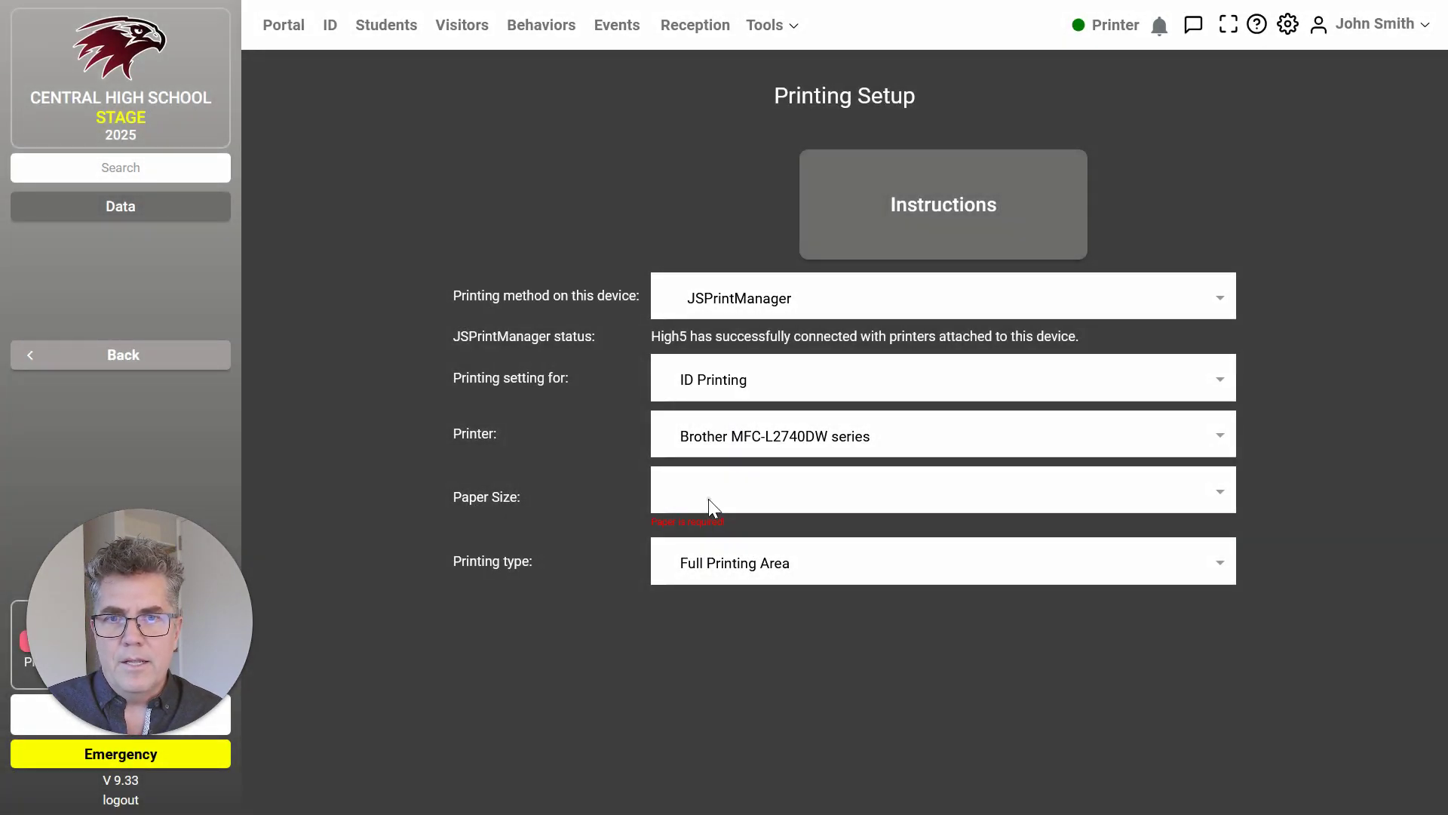
{"action": "left_click", "coordinate": [713, 500]}
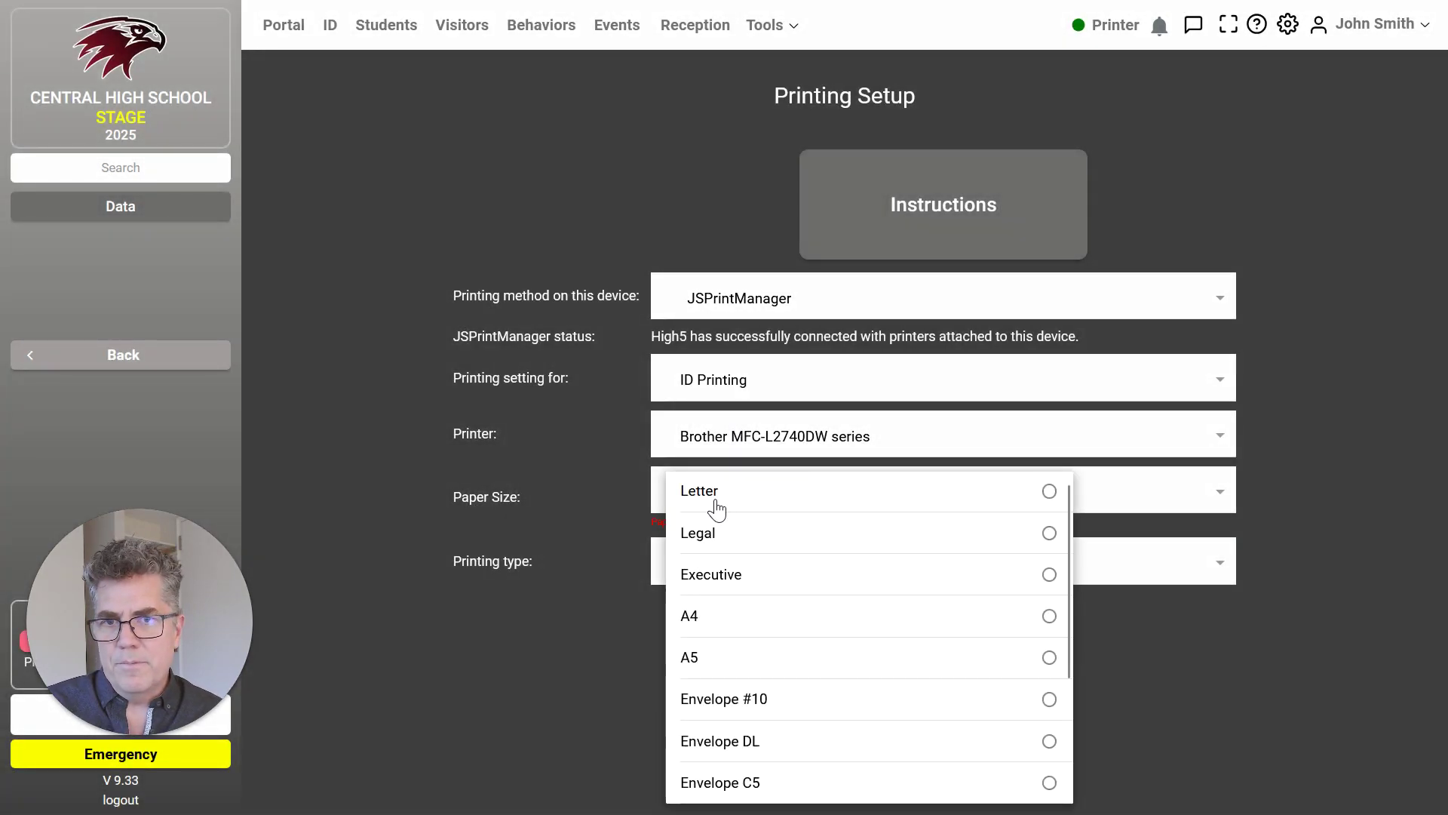
{"action": "left_click", "coordinate": [718, 506]}
{"action": "left_click", "coordinate": [788, 617]}
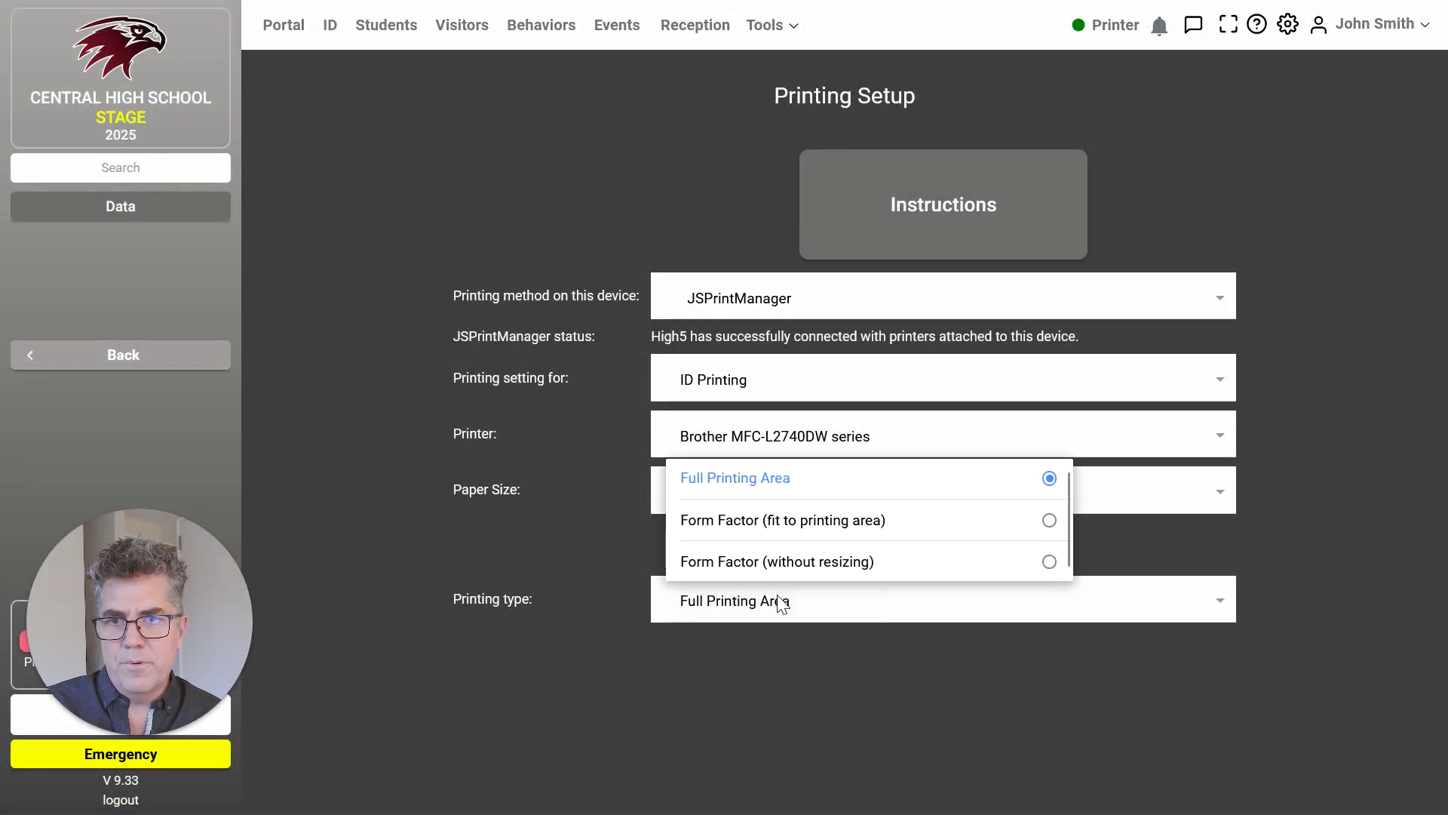
{"action": "left_click", "coordinate": [750, 574]}
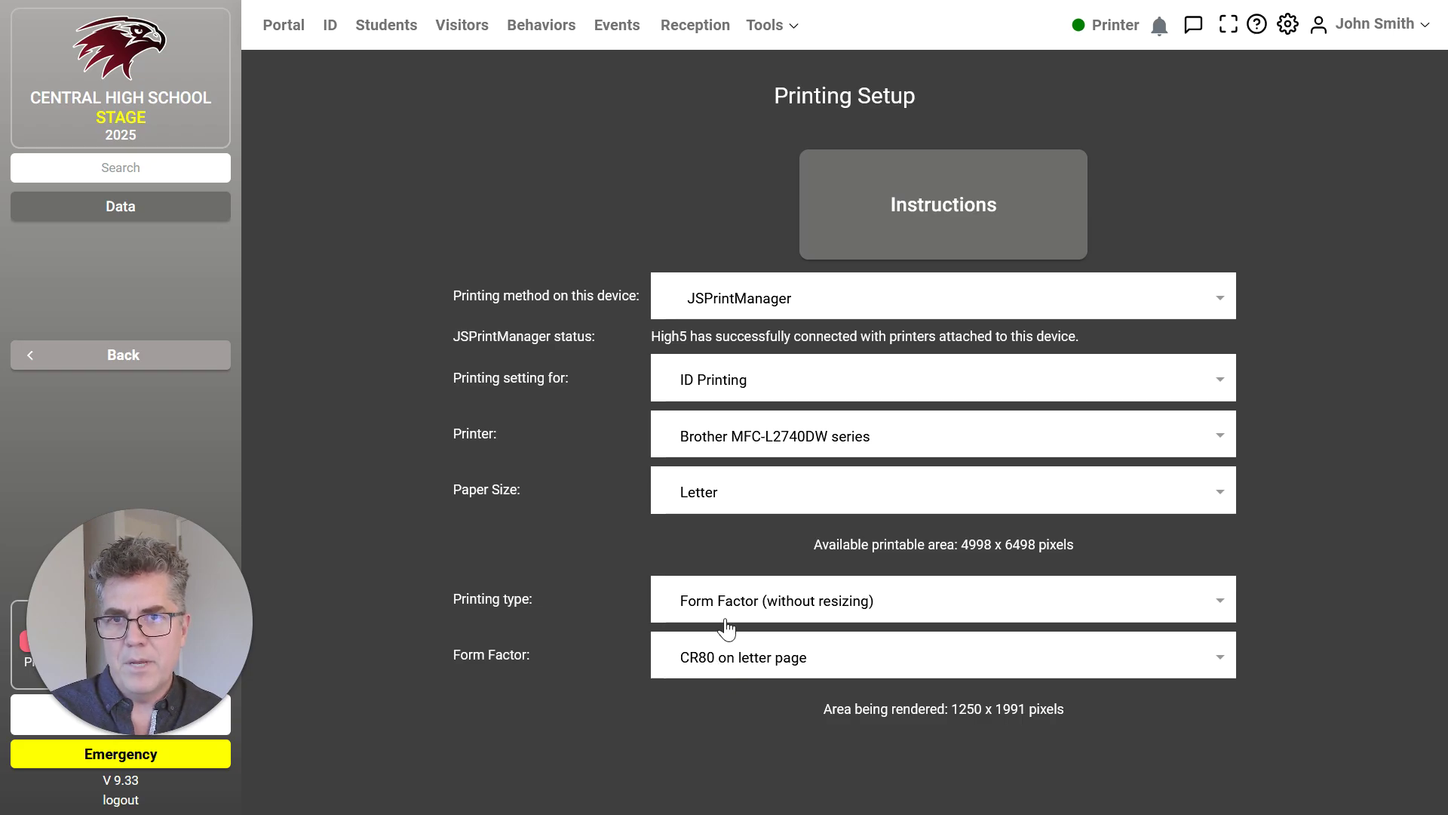
{"action": "left_click", "coordinate": [128, 353]}
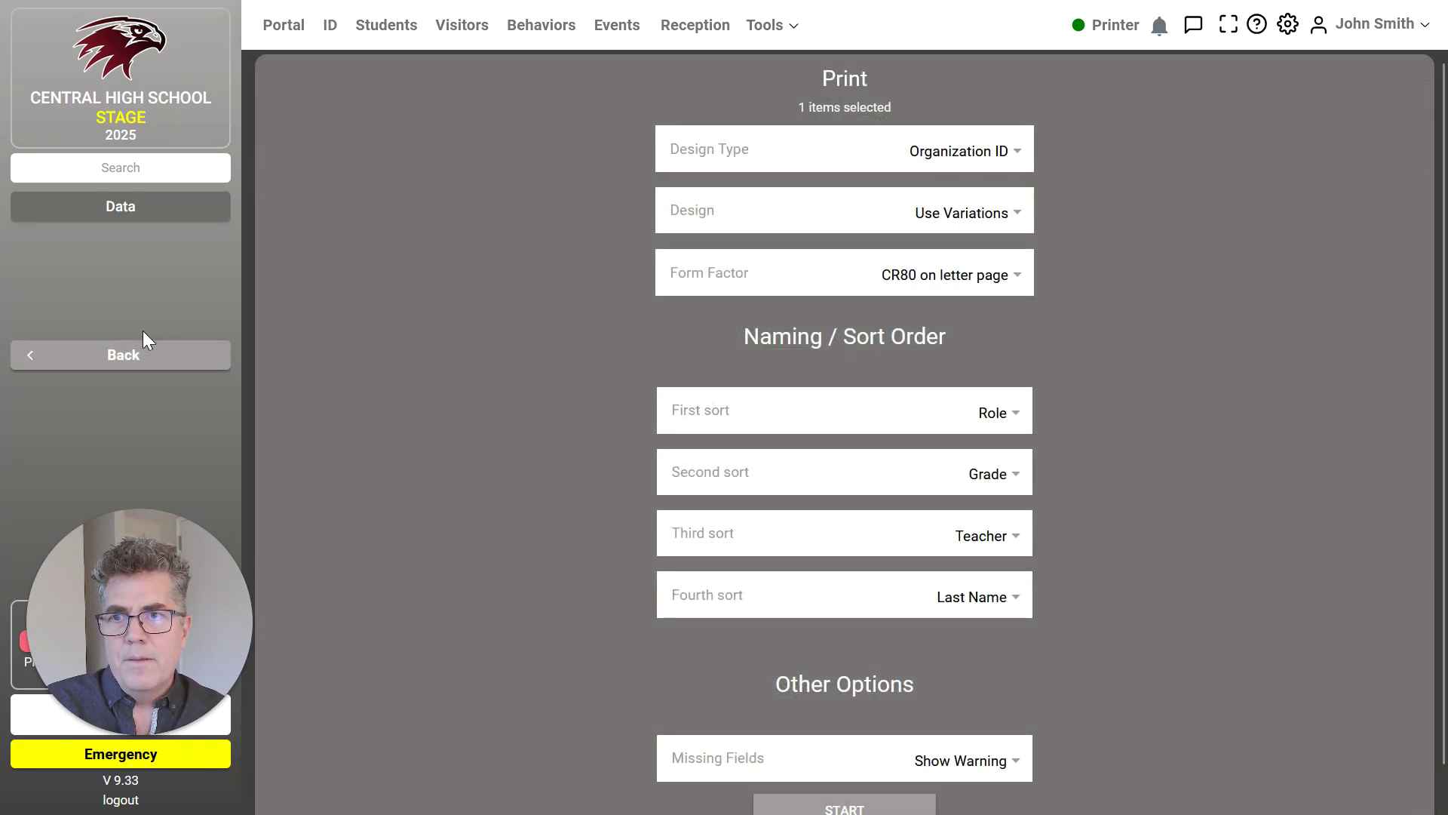
Step: Reopen the selected student's print options and start the Brother Letter-paper print job
{"action": "left_click", "coordinate": [126, 347]}
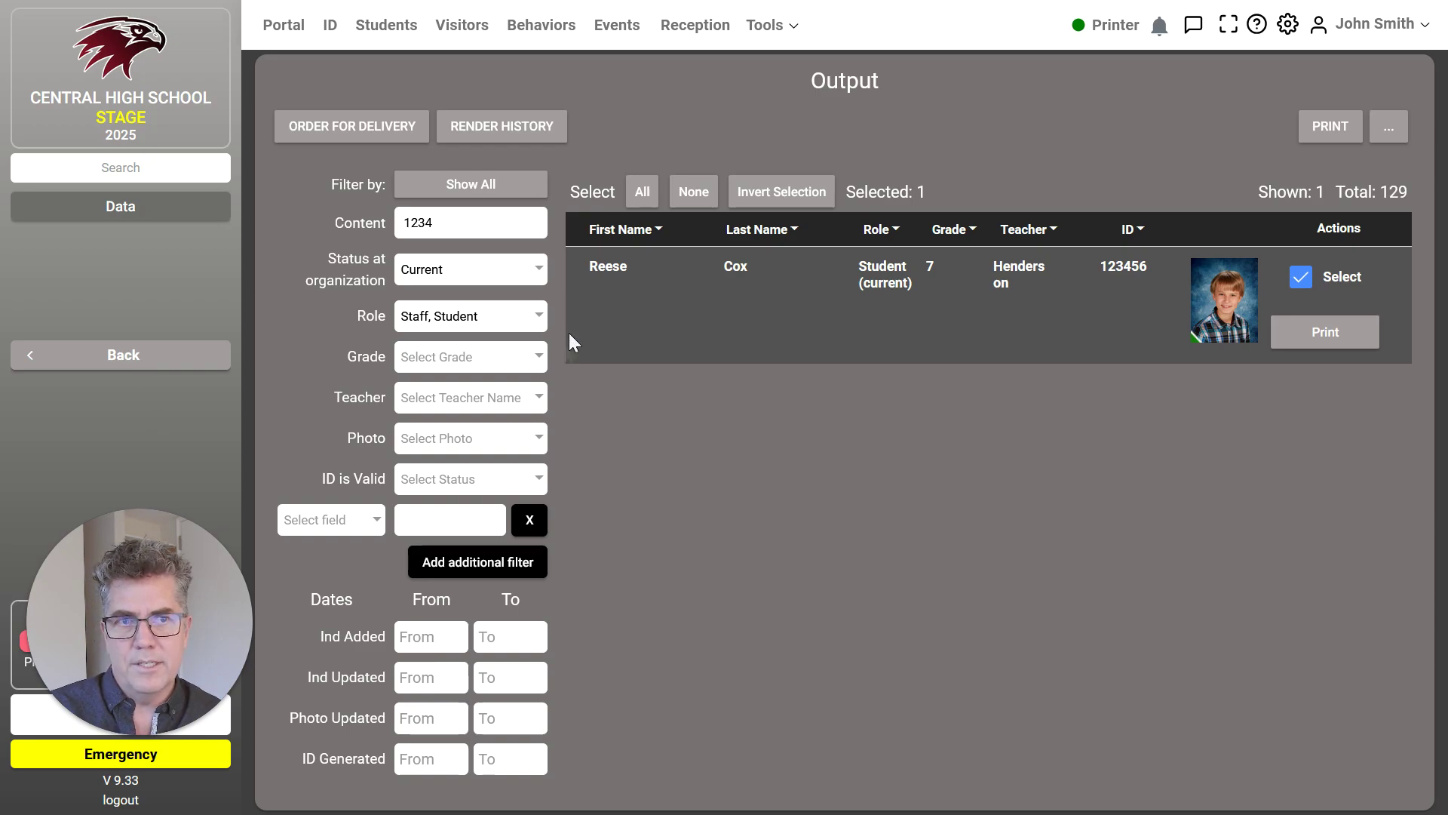
{"action": "left_click", "coordinate": [1388, 128]}
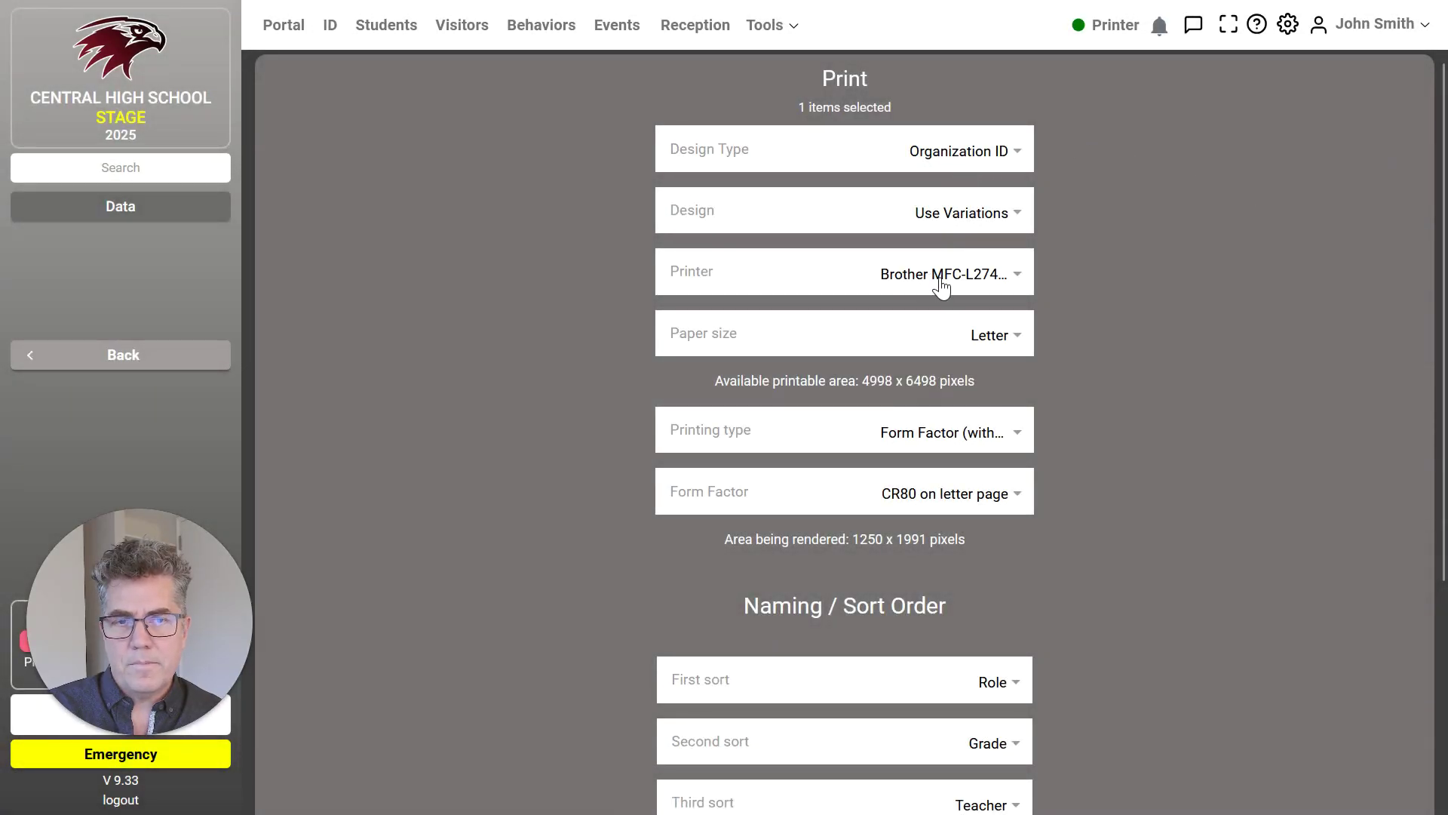
{"action": "scroll", "coordinate": [988, 573], "scroll_direction": "down", "scroll_amount": 4}
{"action": "left_click", "coordinate": [821, 777]}
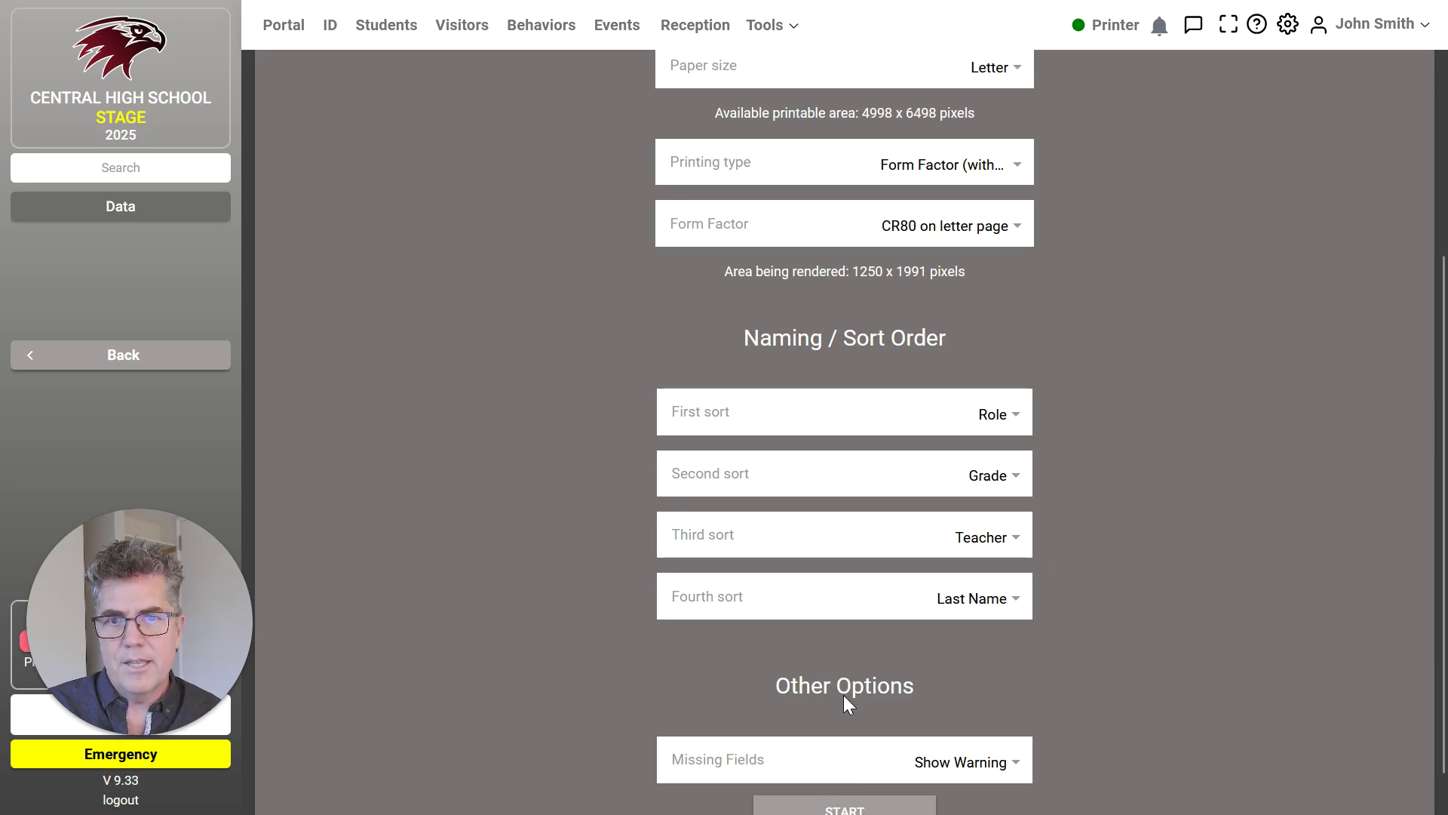
{"action": "key", "text": "super"}
{"action": "left_click", "coordinate": [1184, 787]}
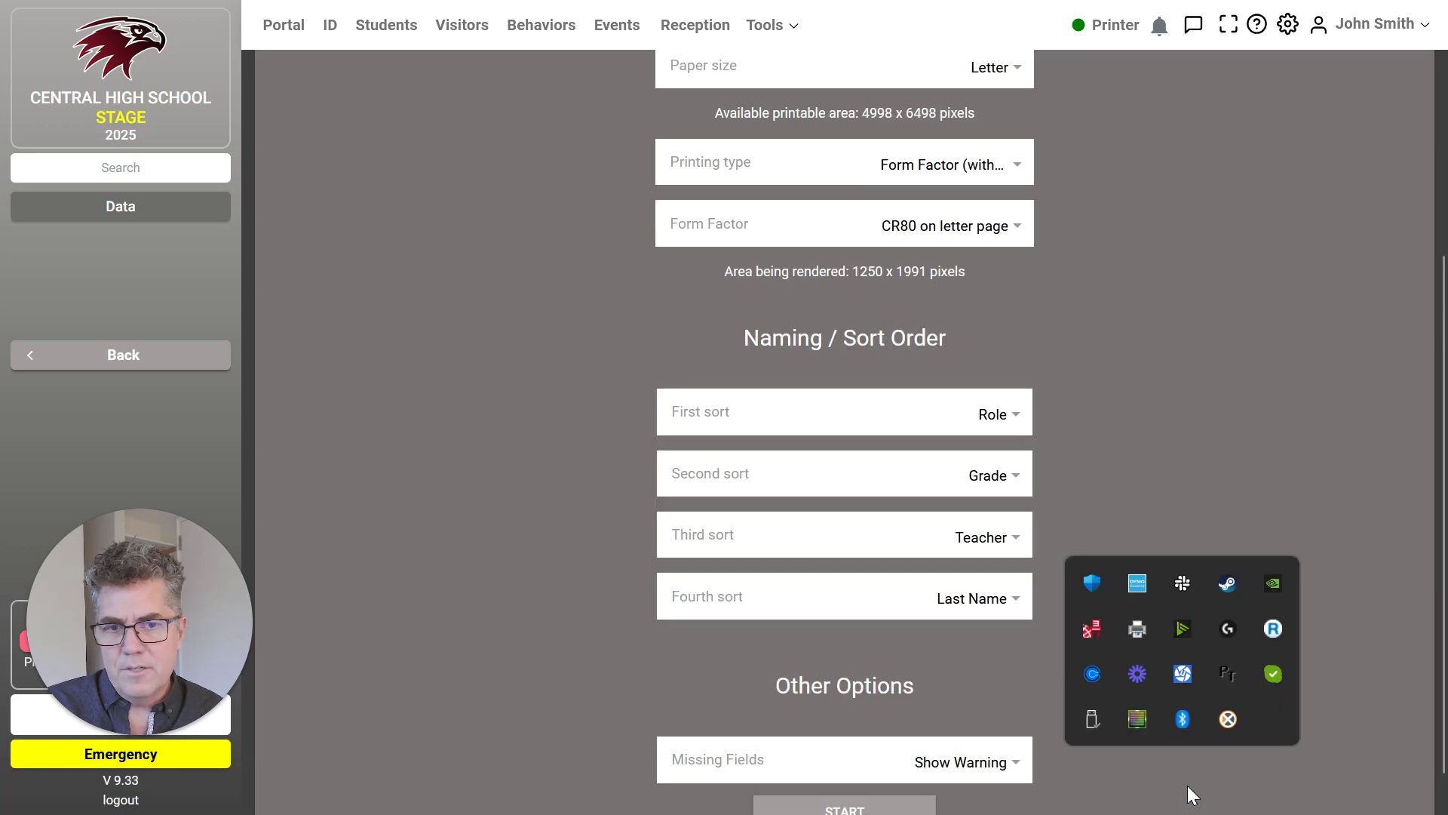
{"action": "right_click", "coordinate": [1095, 627]}
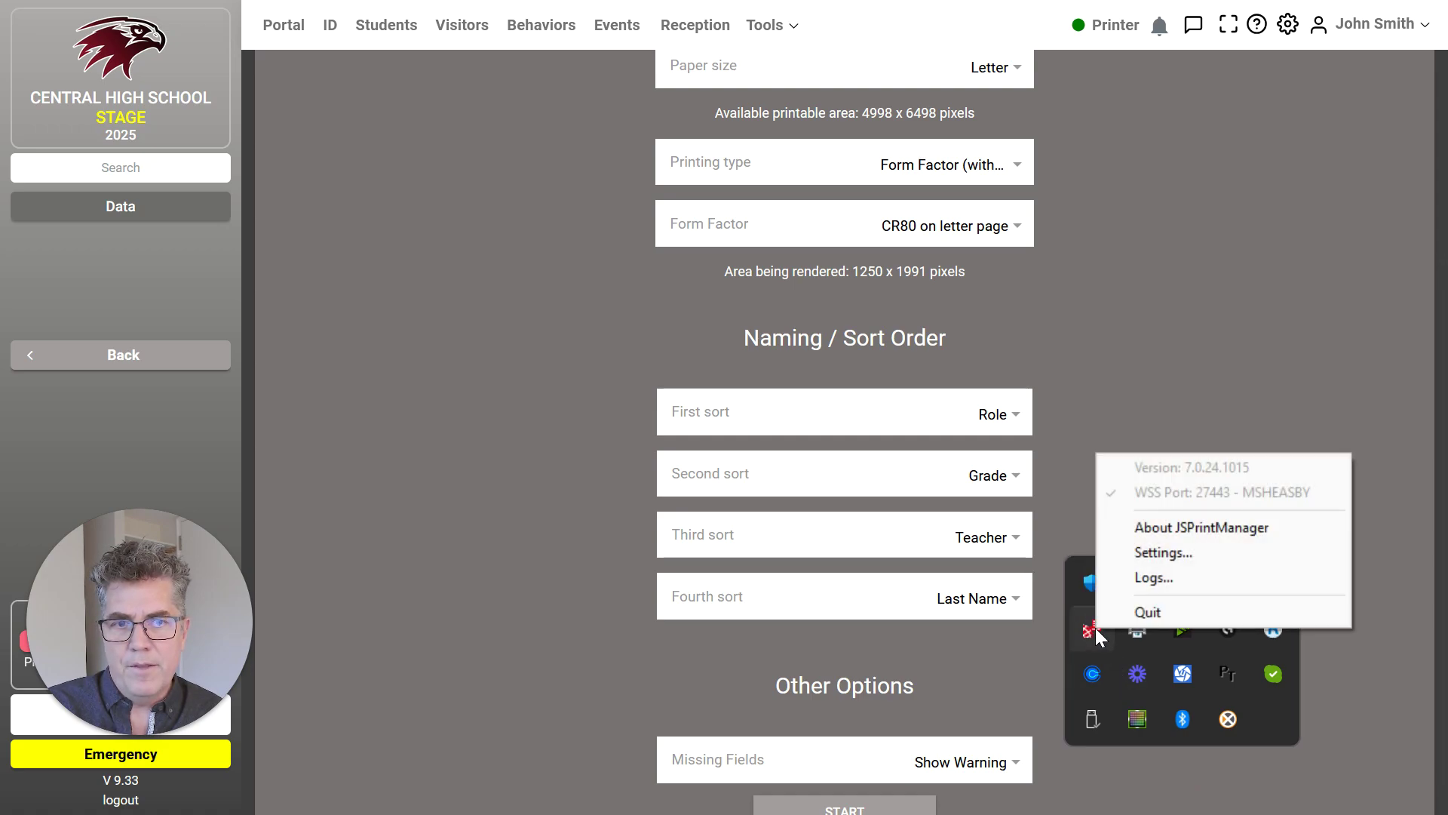
{"action": "left_click", "coordinate": [1162, 553]}
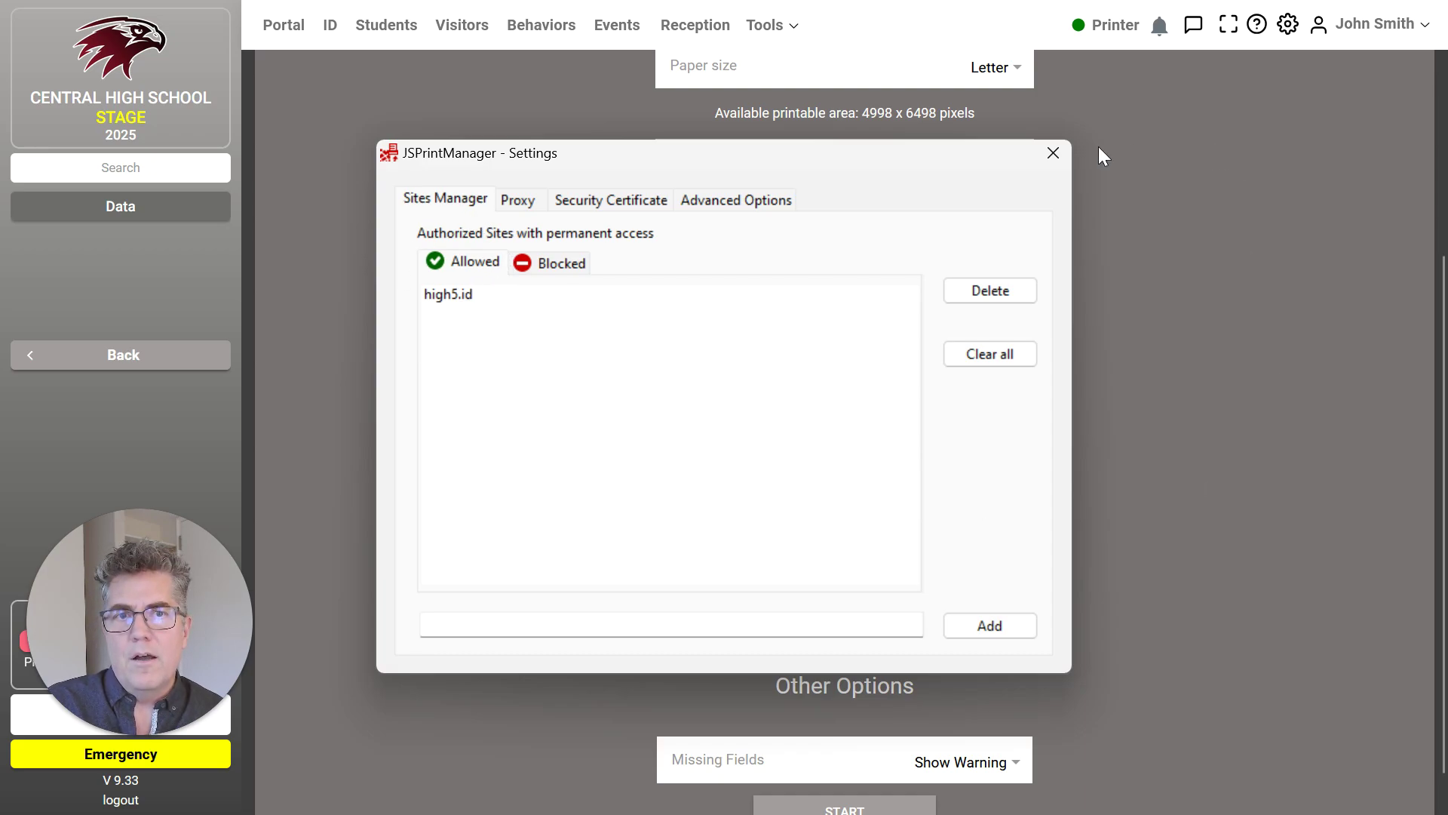
{"action": "left_click", "coordinate": [1053, 153]}
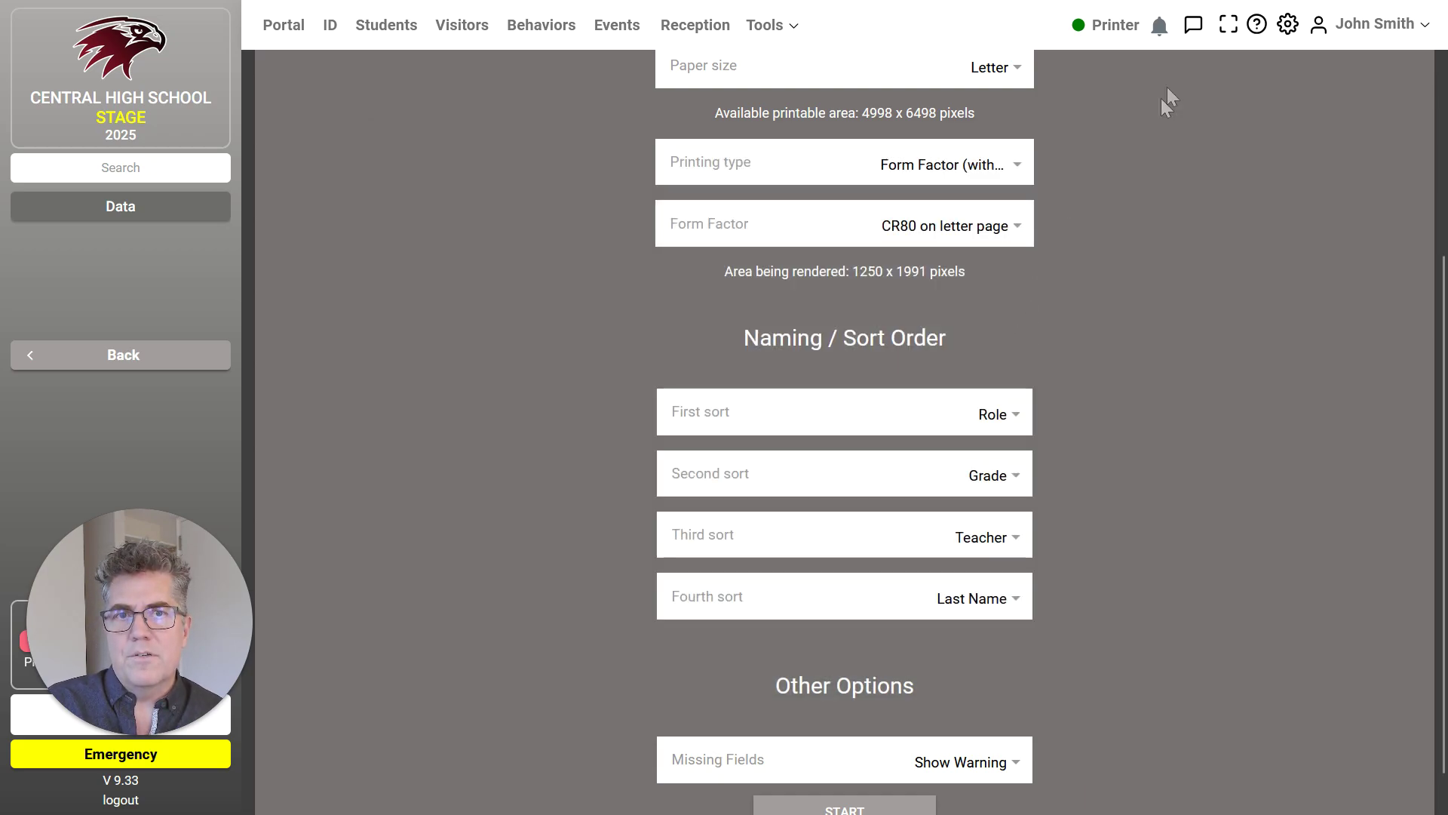
{"action": "left_click", "coordinate": [1107, 24]}
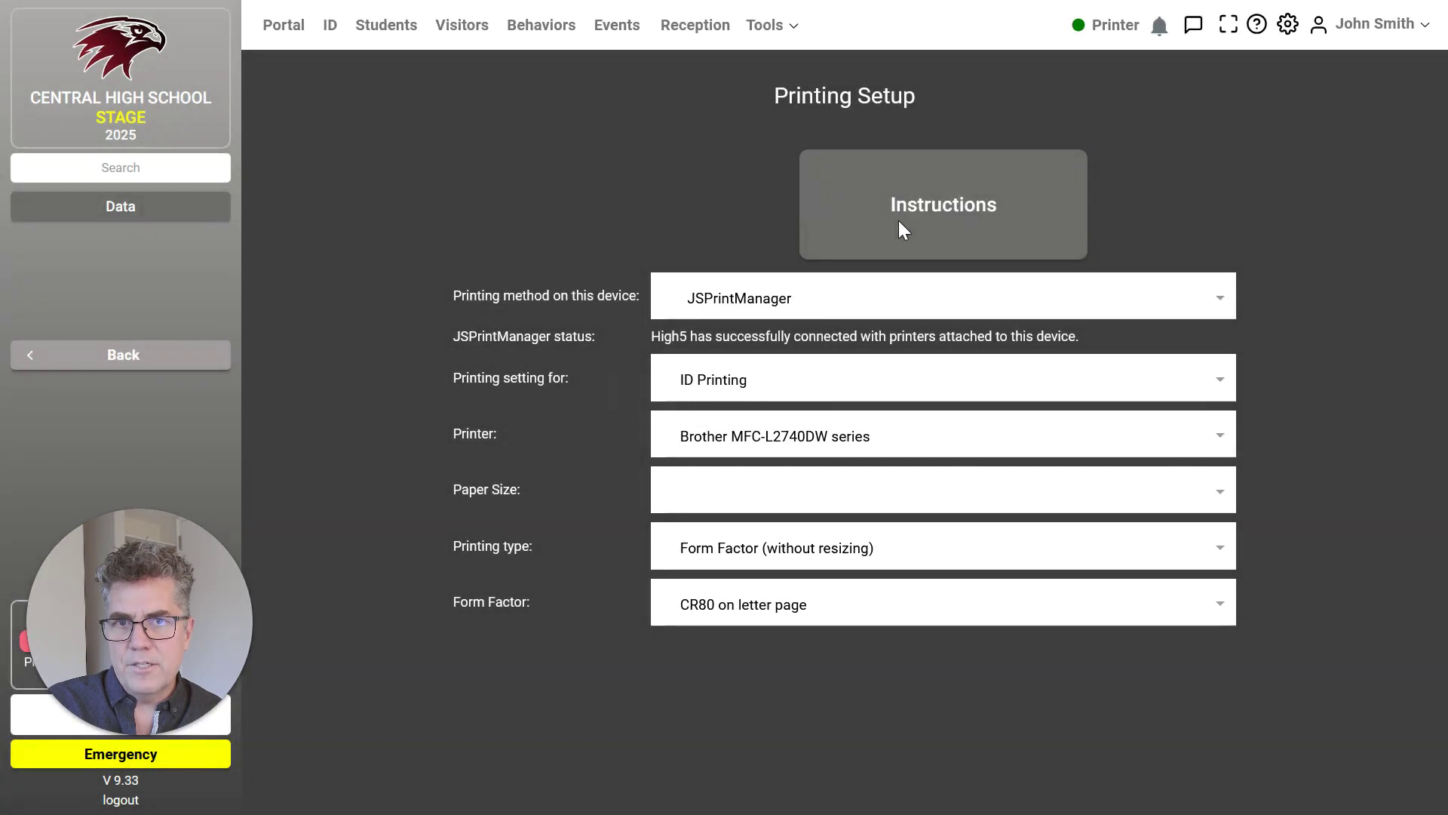
{"action": "left_click", "coordinate": [931, 220]}
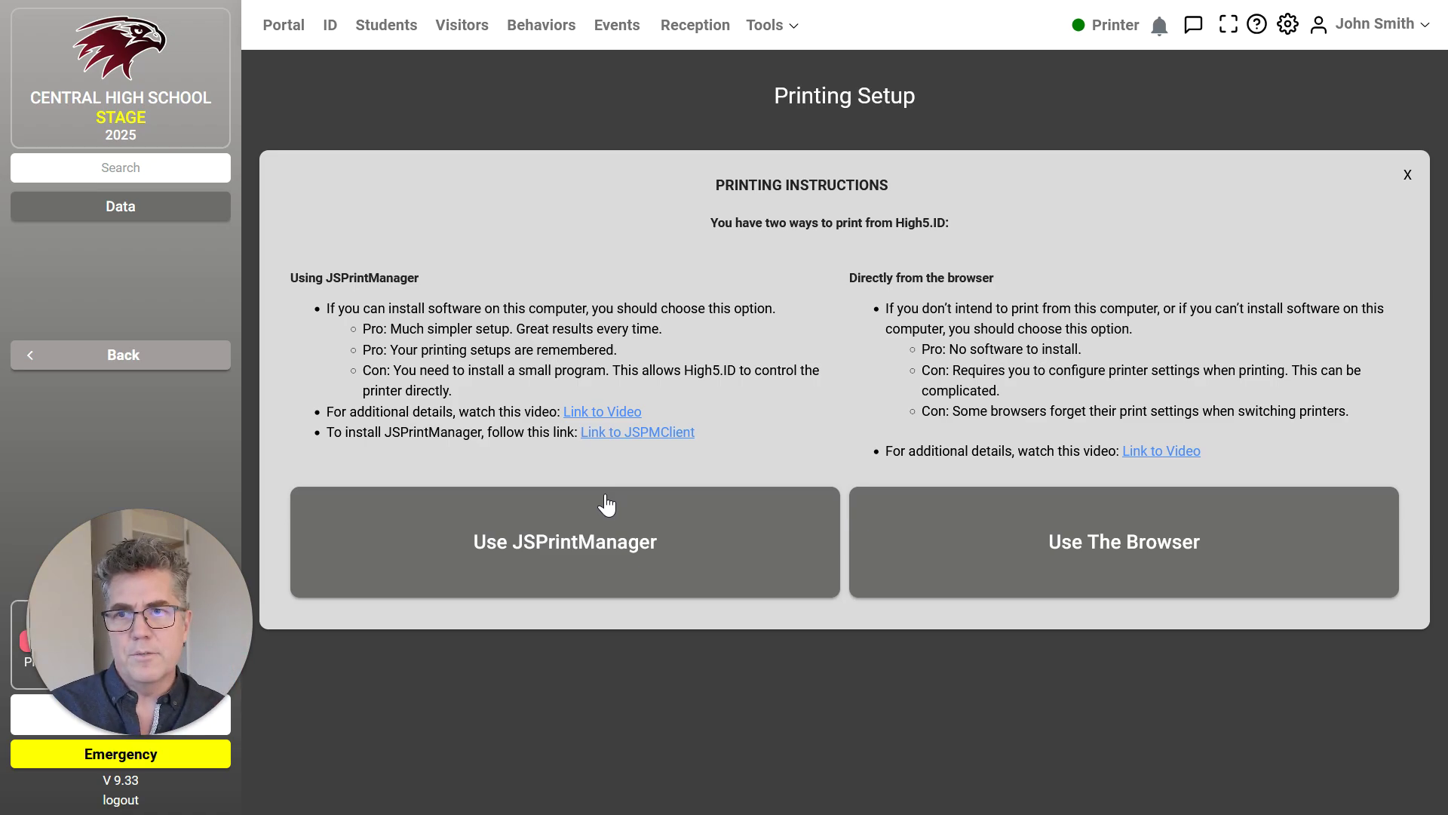
{"action": "left_click", "coordinate": [220, 355]}
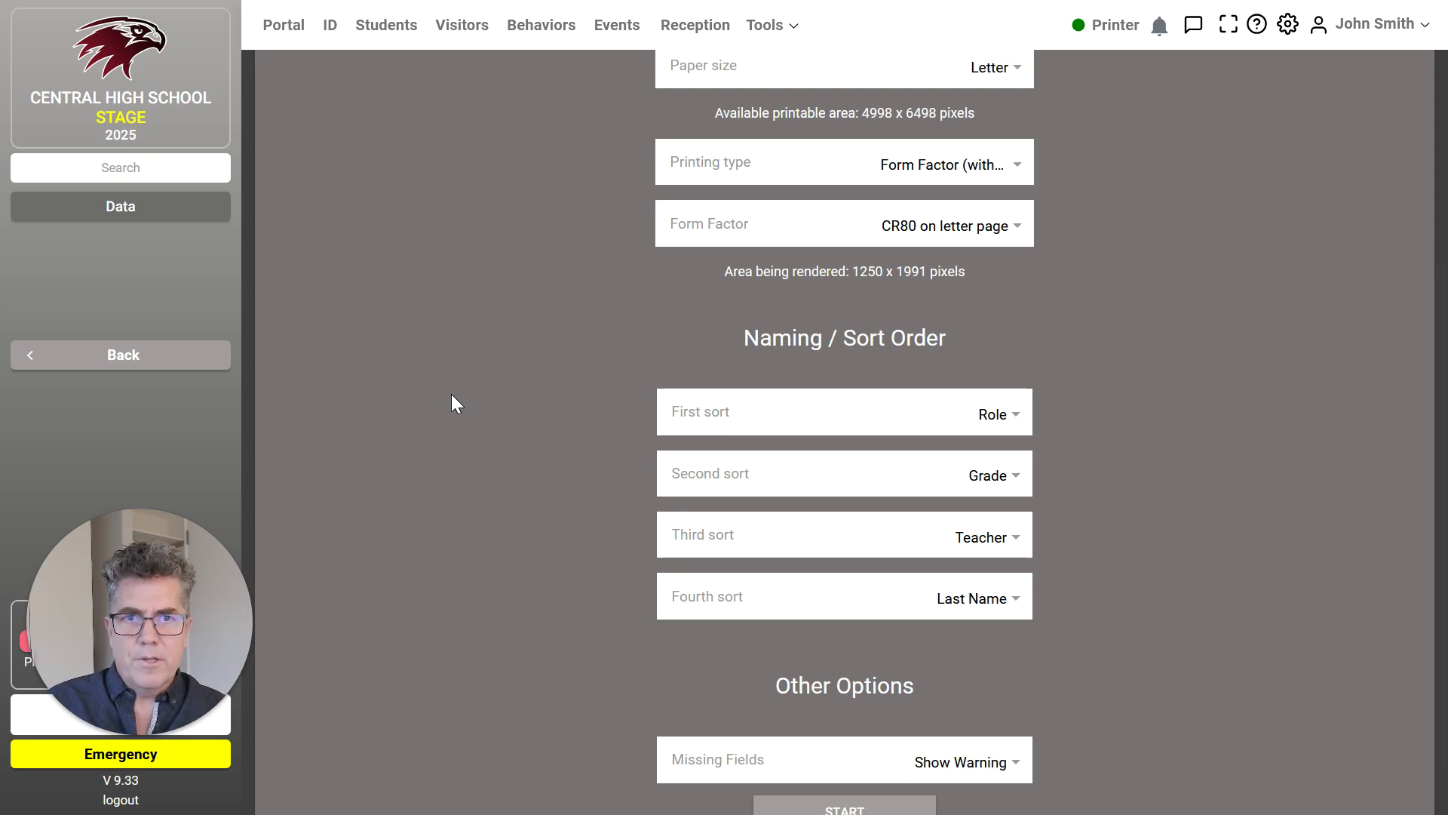
{"action": "scroll", "coordinate": [491, 401], "scroll_direction": "up", "scroll_amount": 4}
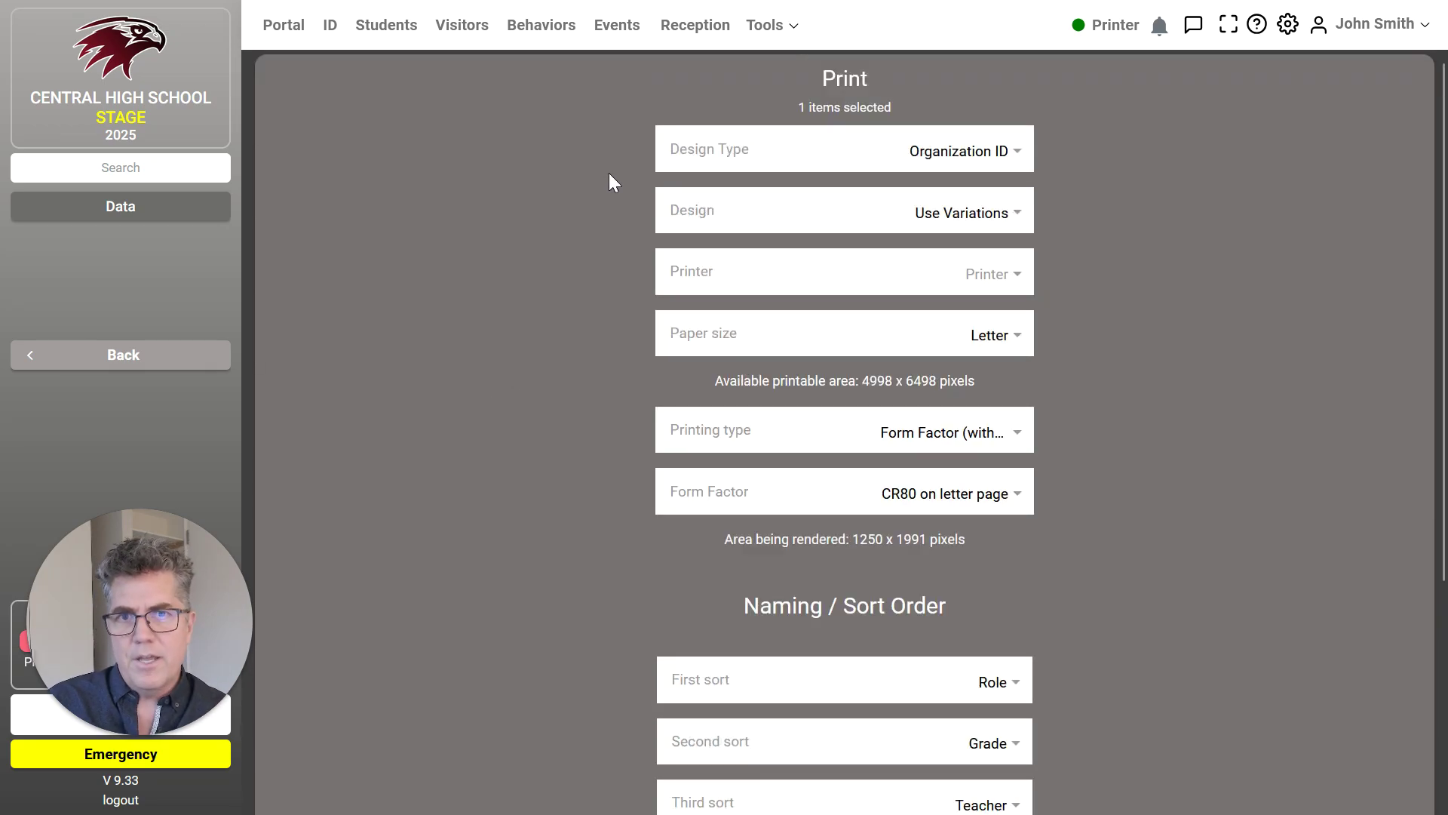